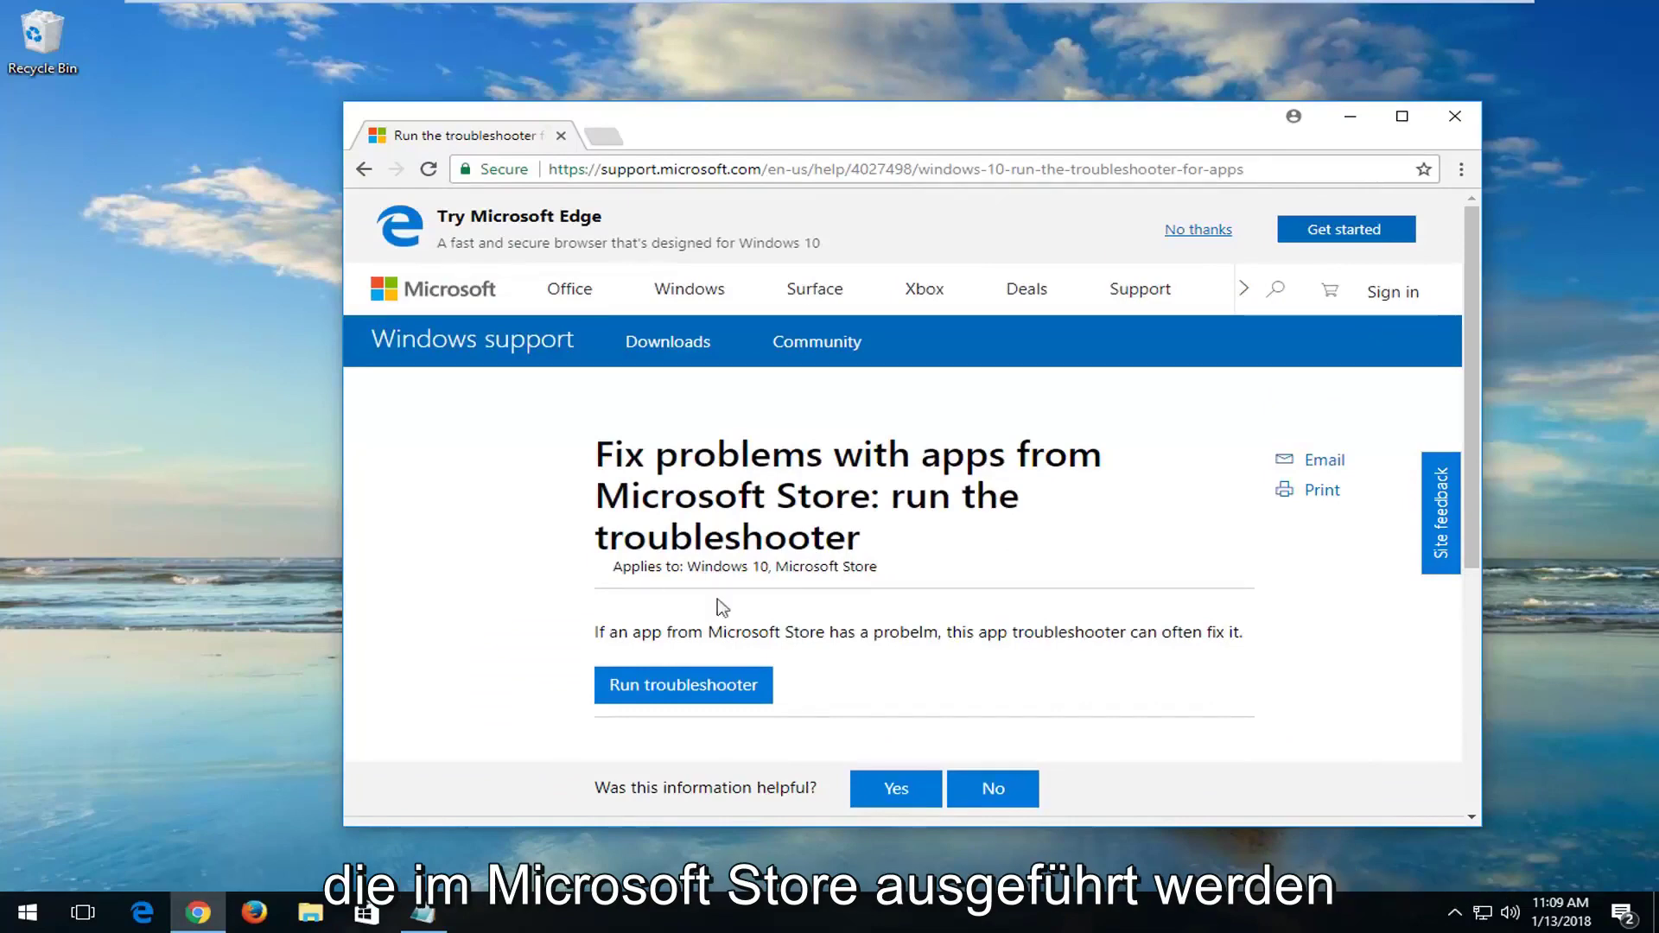
# Step: Download and launch the Windows Store Apps troubleshooter .diagcab from Chrome, then minimize the browser
pyautogui.click(638, 689)
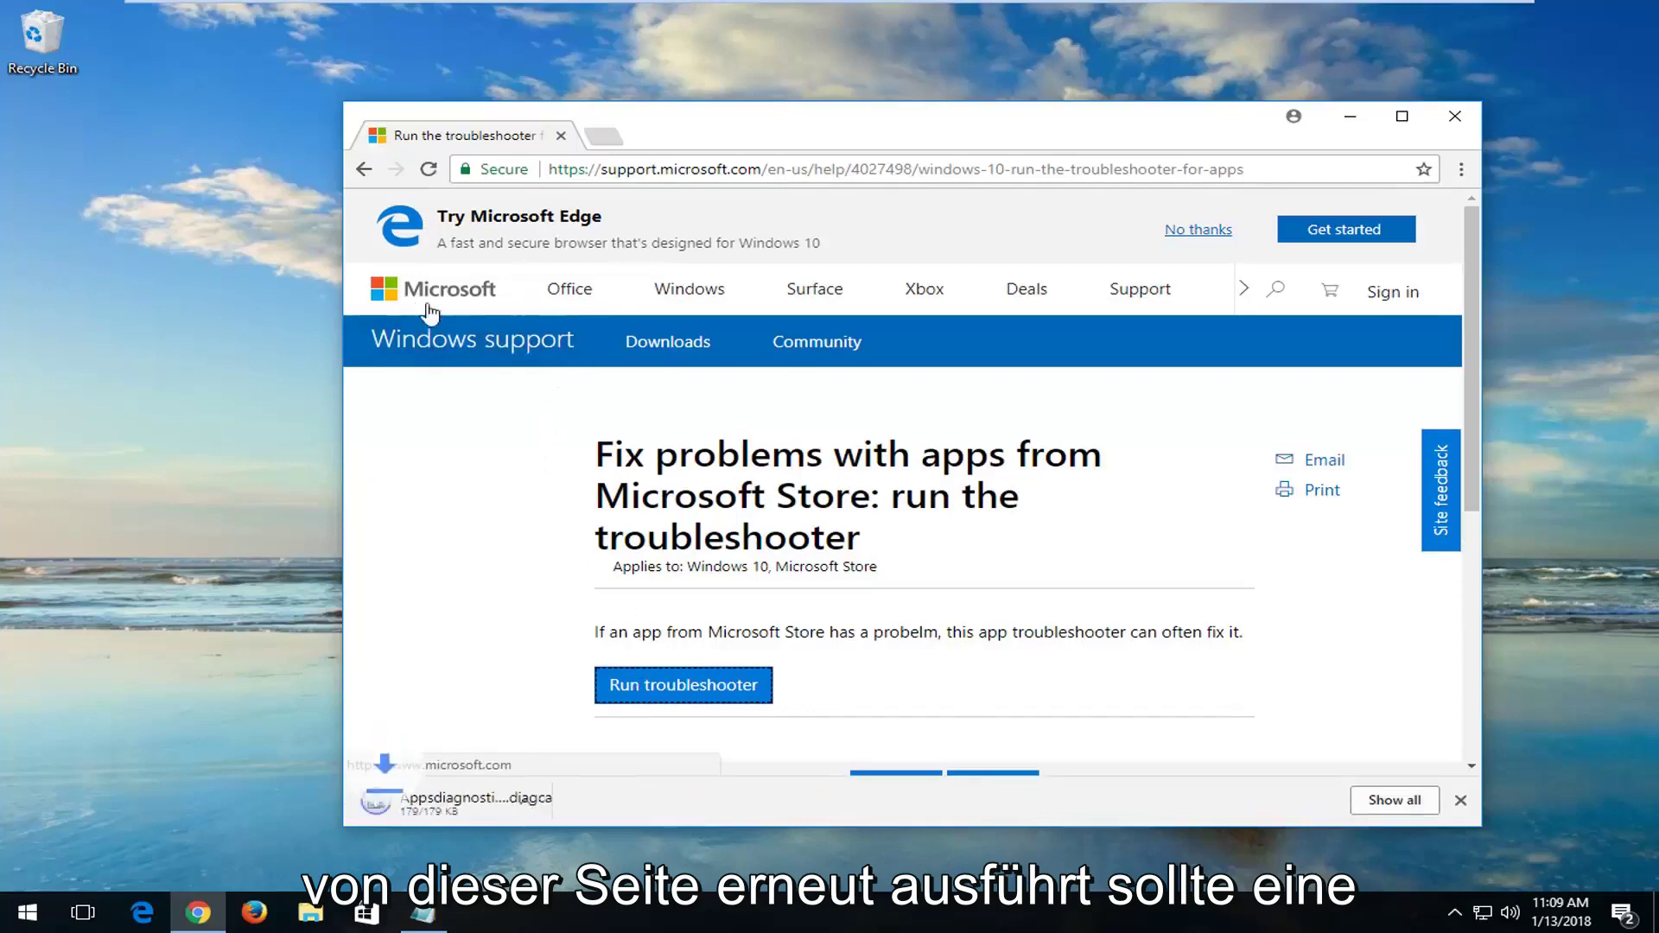
pyautogui.click(453, 809)
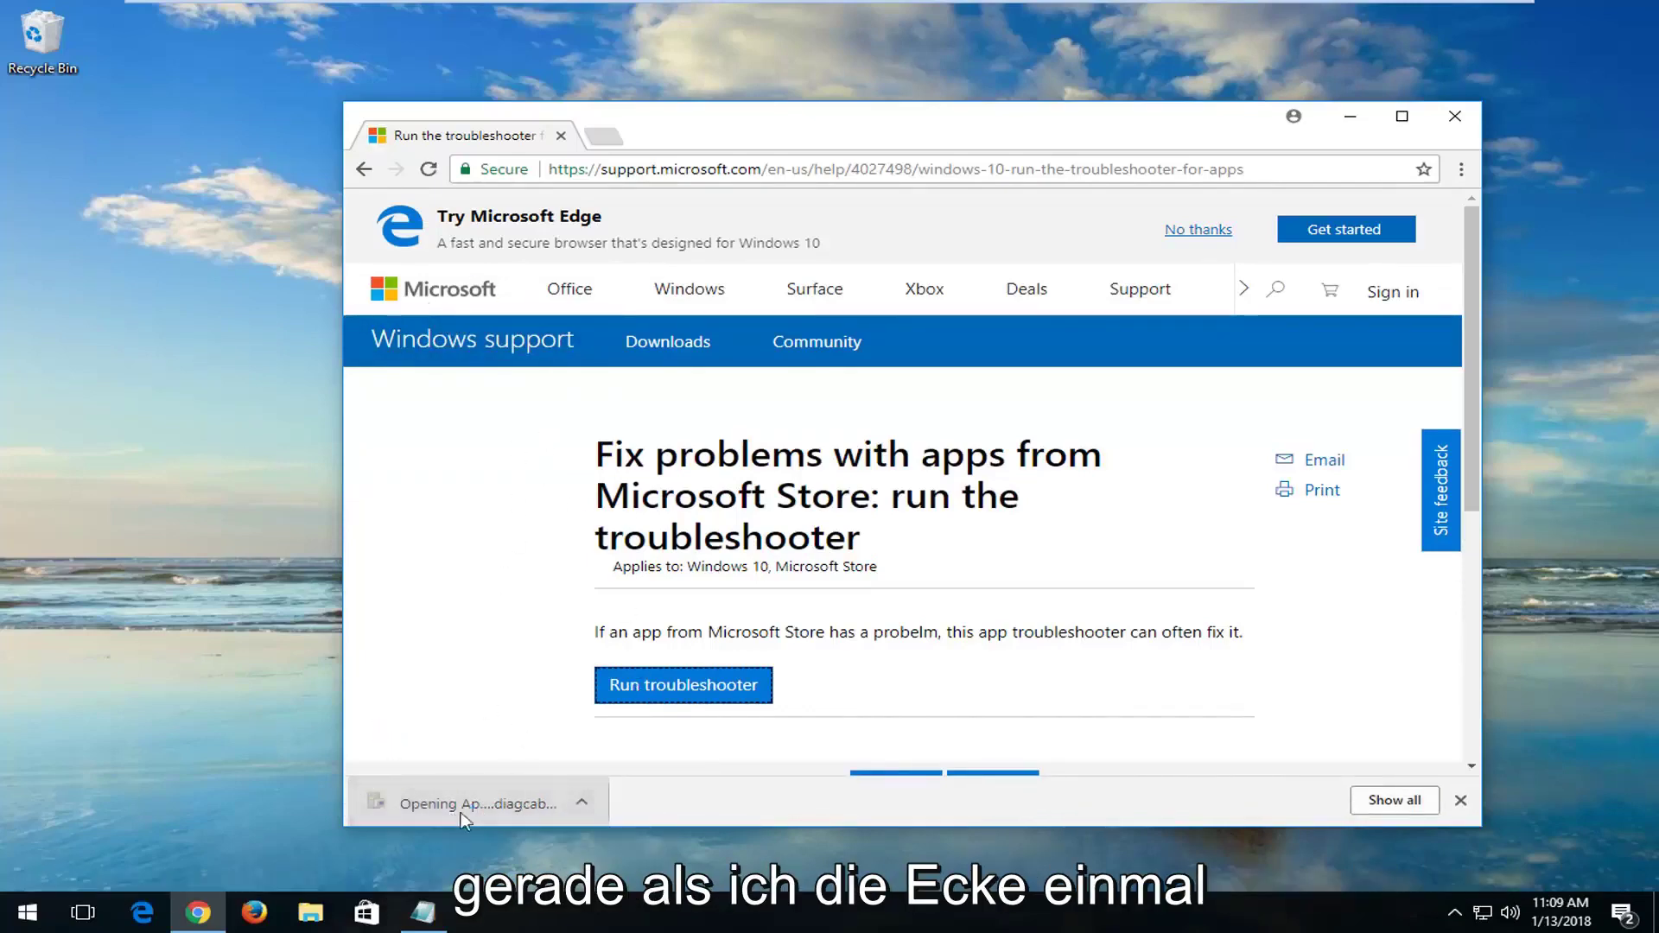
pyautogui.click(1351, 121)
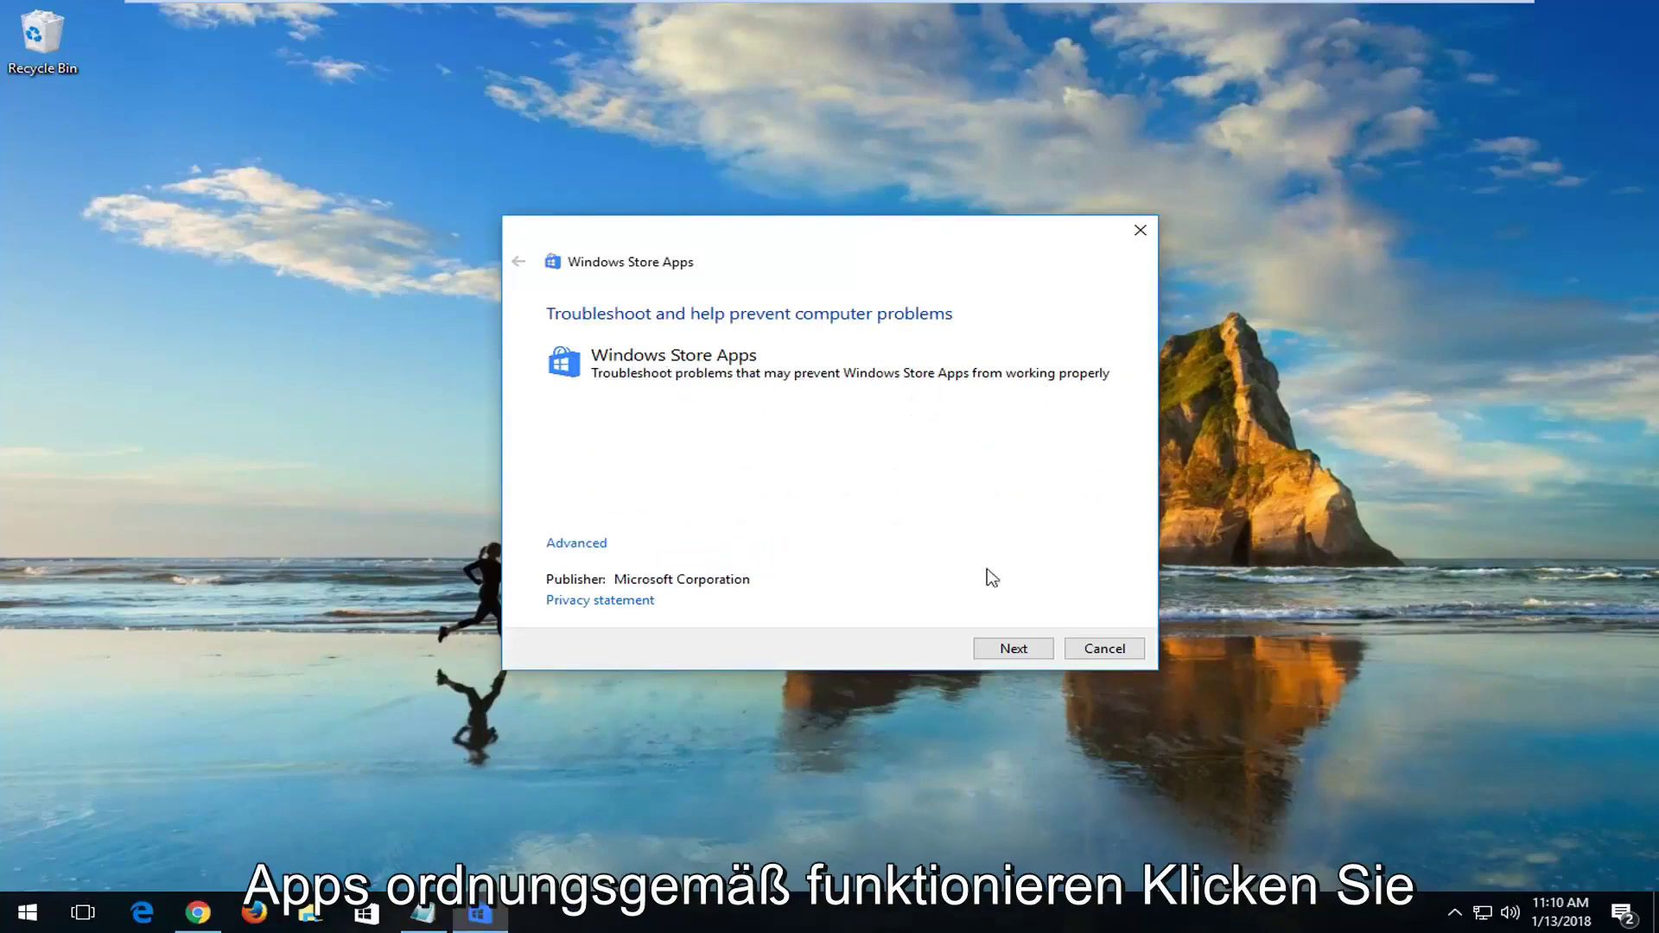
# Step: Run the Store Apps troubleshooter to its results, 'Microsoft account required' not fixed, then close it
pyautogui.click(1002, 650)
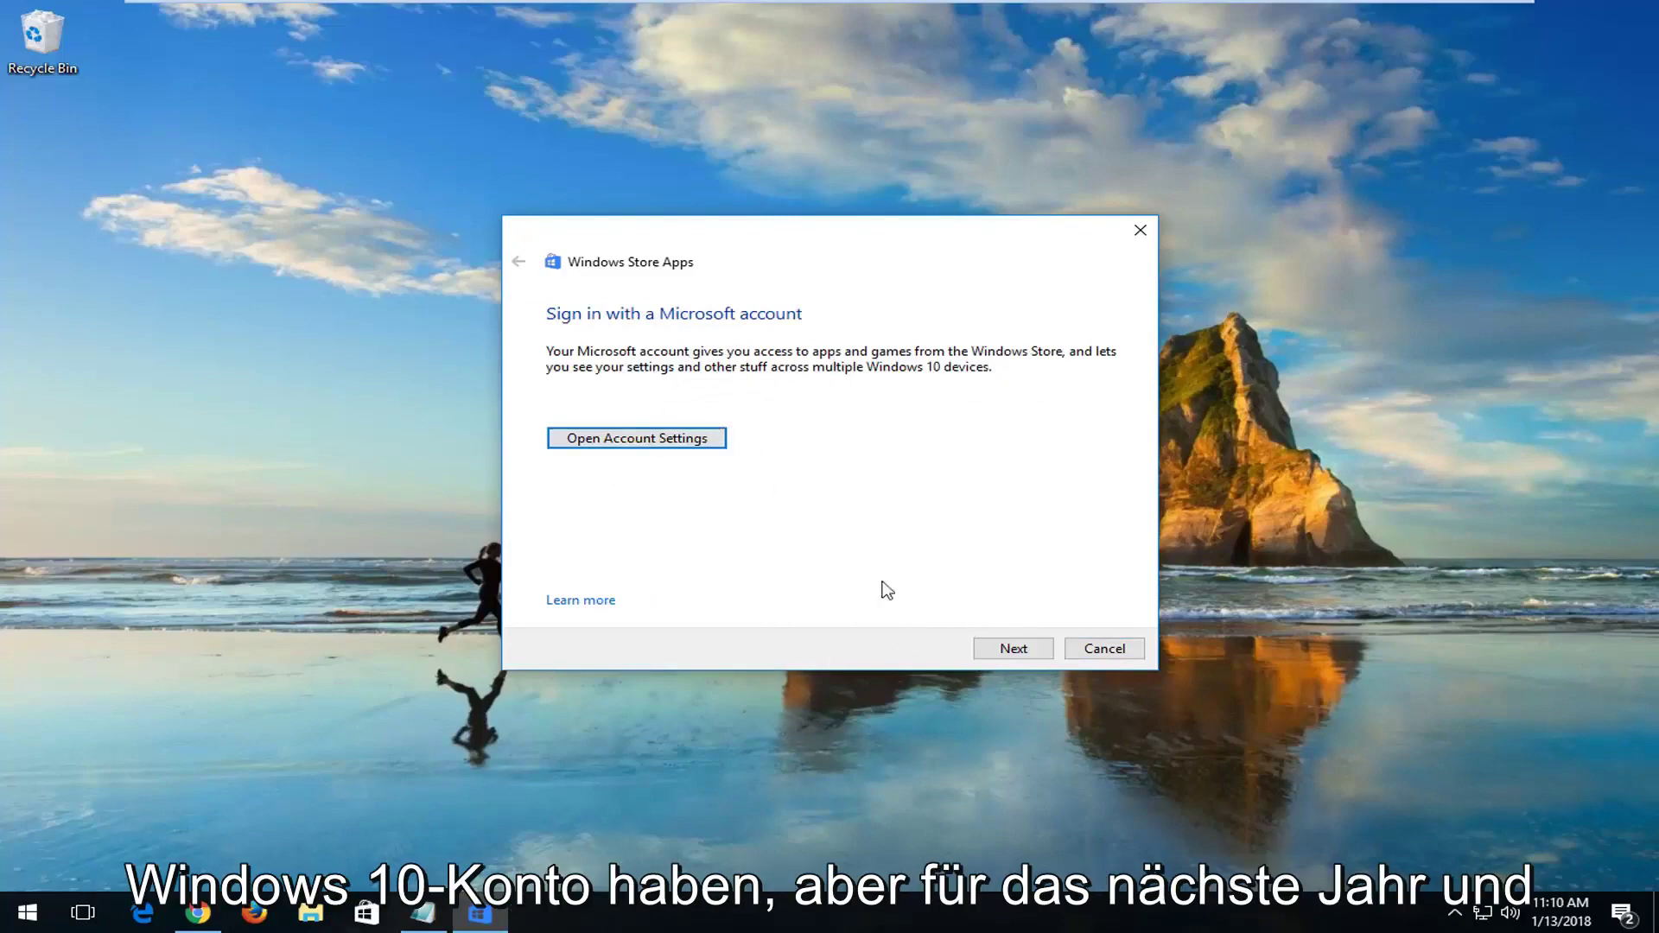
pyautogui.click(1021, 650)
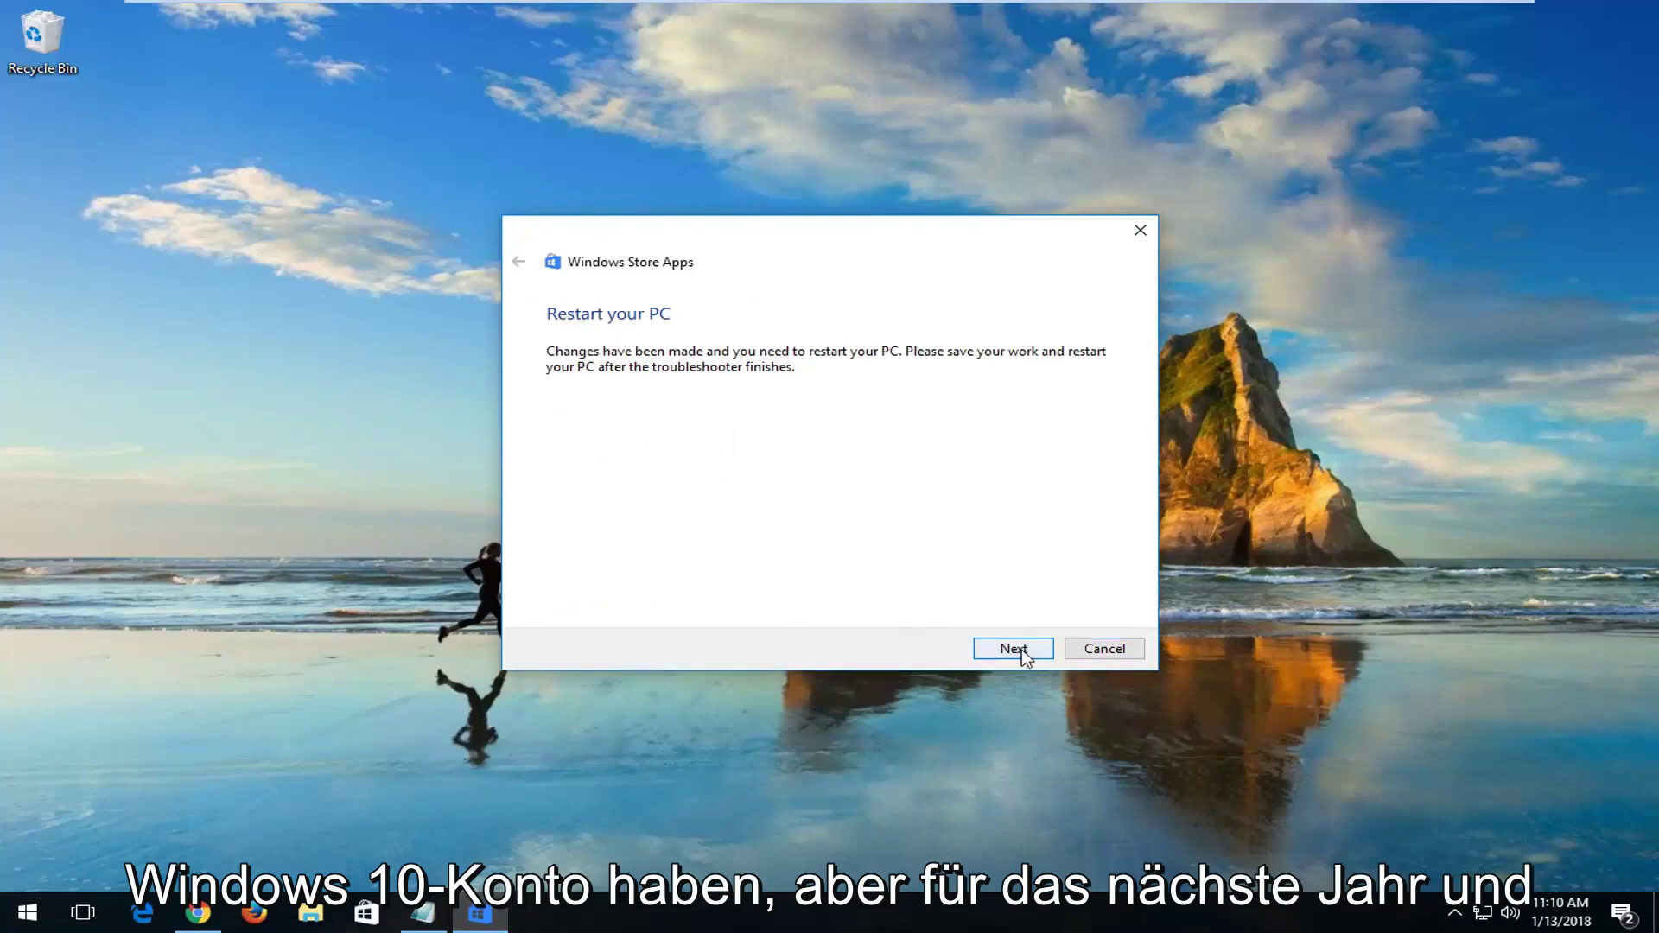
pyautogui.click(1019, 648)
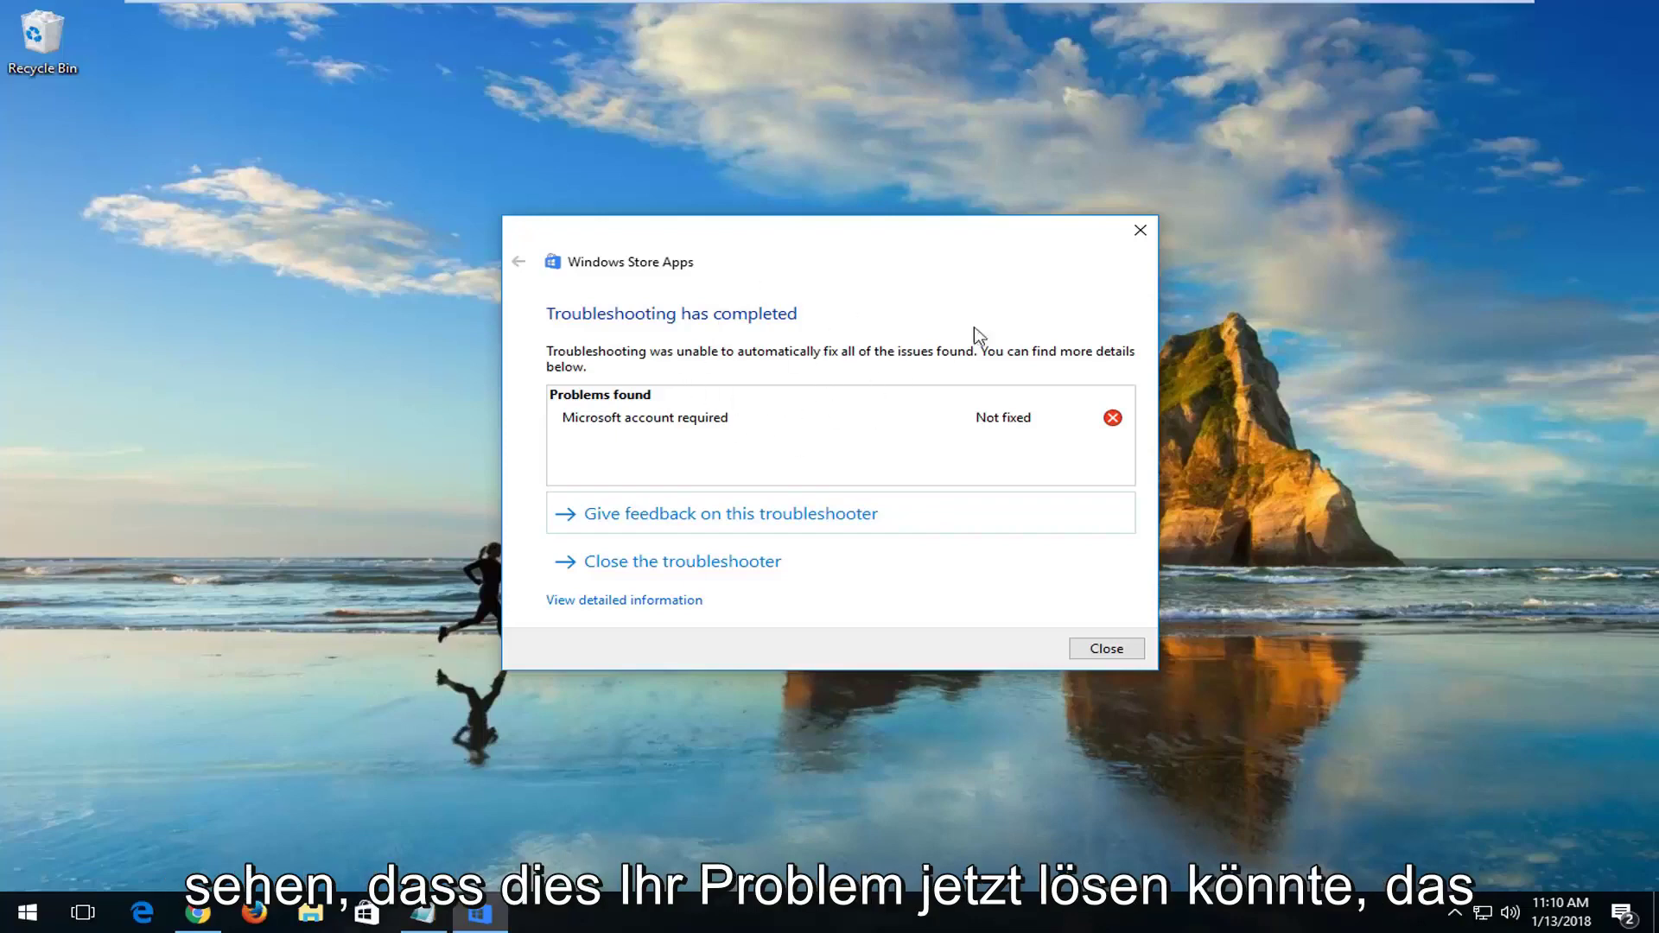
pyautogui.click(1140, 232)
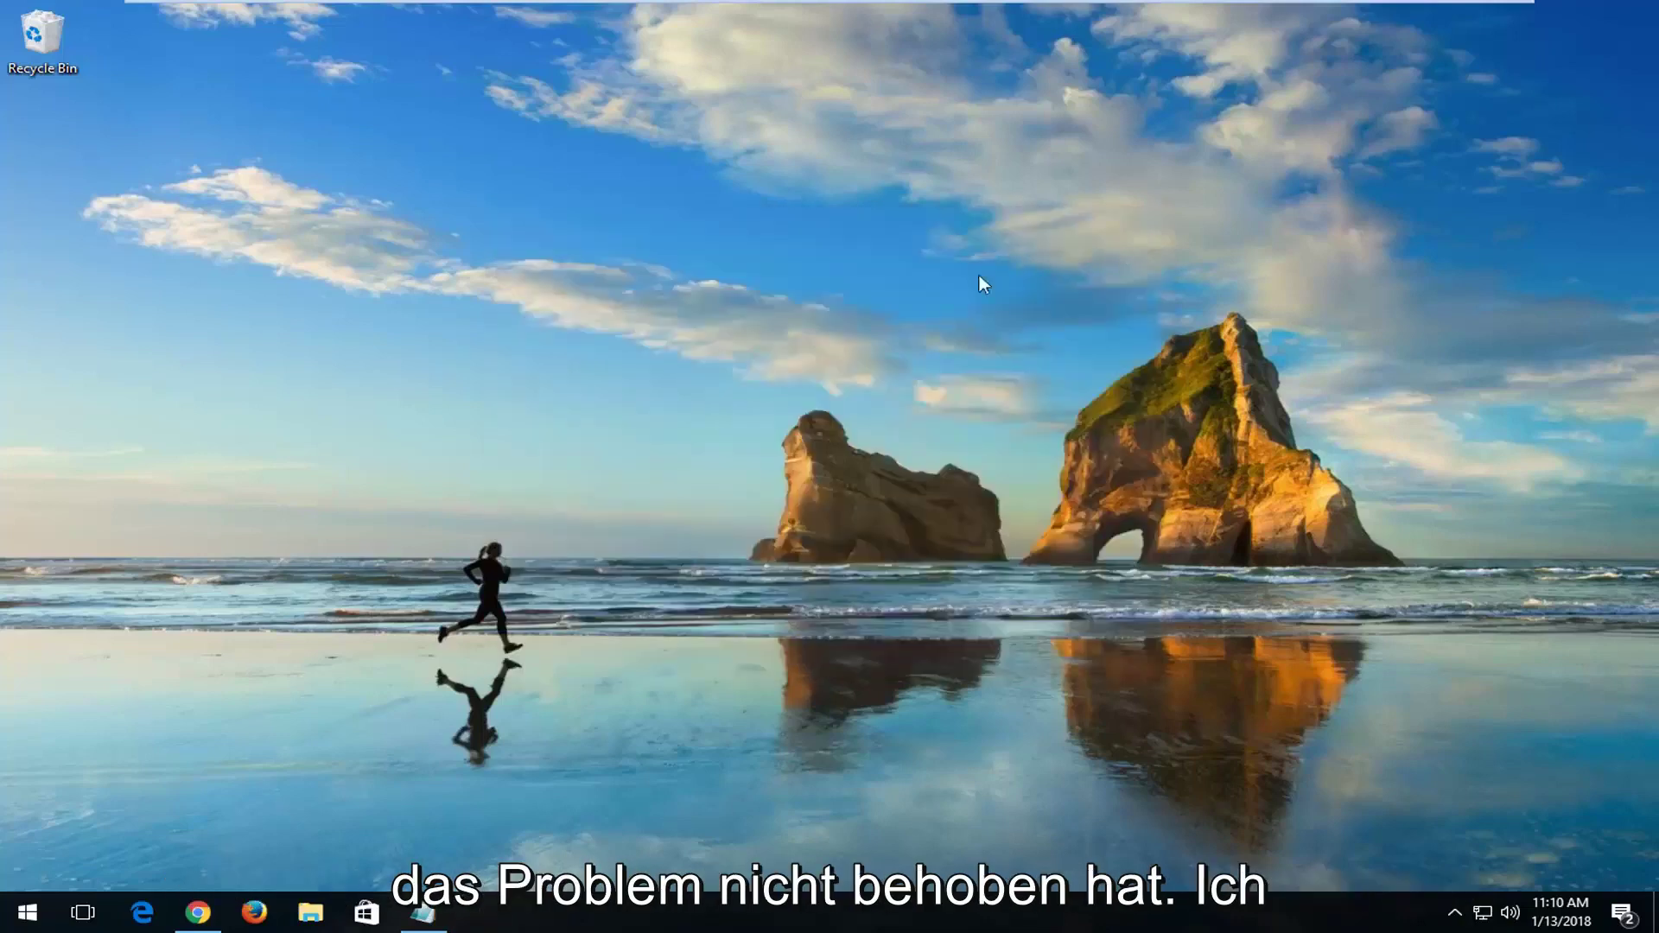
# Step: Search Start for 'windows powershell' and run it as administrator, approving the UAC prompt
pyautogui.click(26, 922)
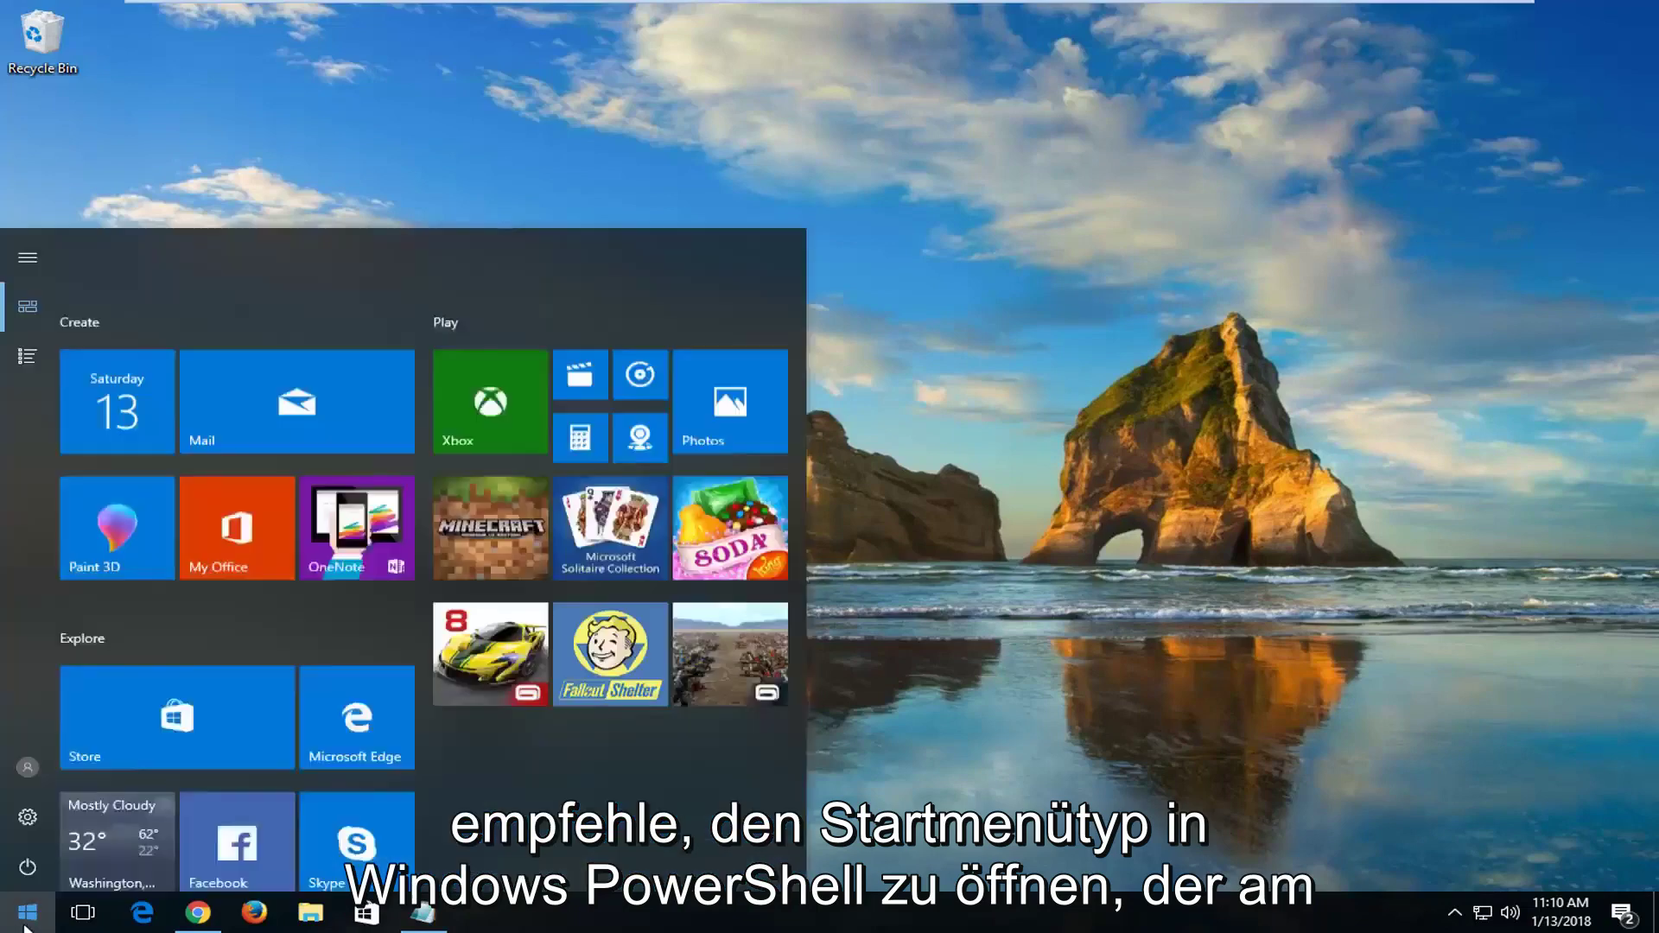
pyautogui.write('windiow')
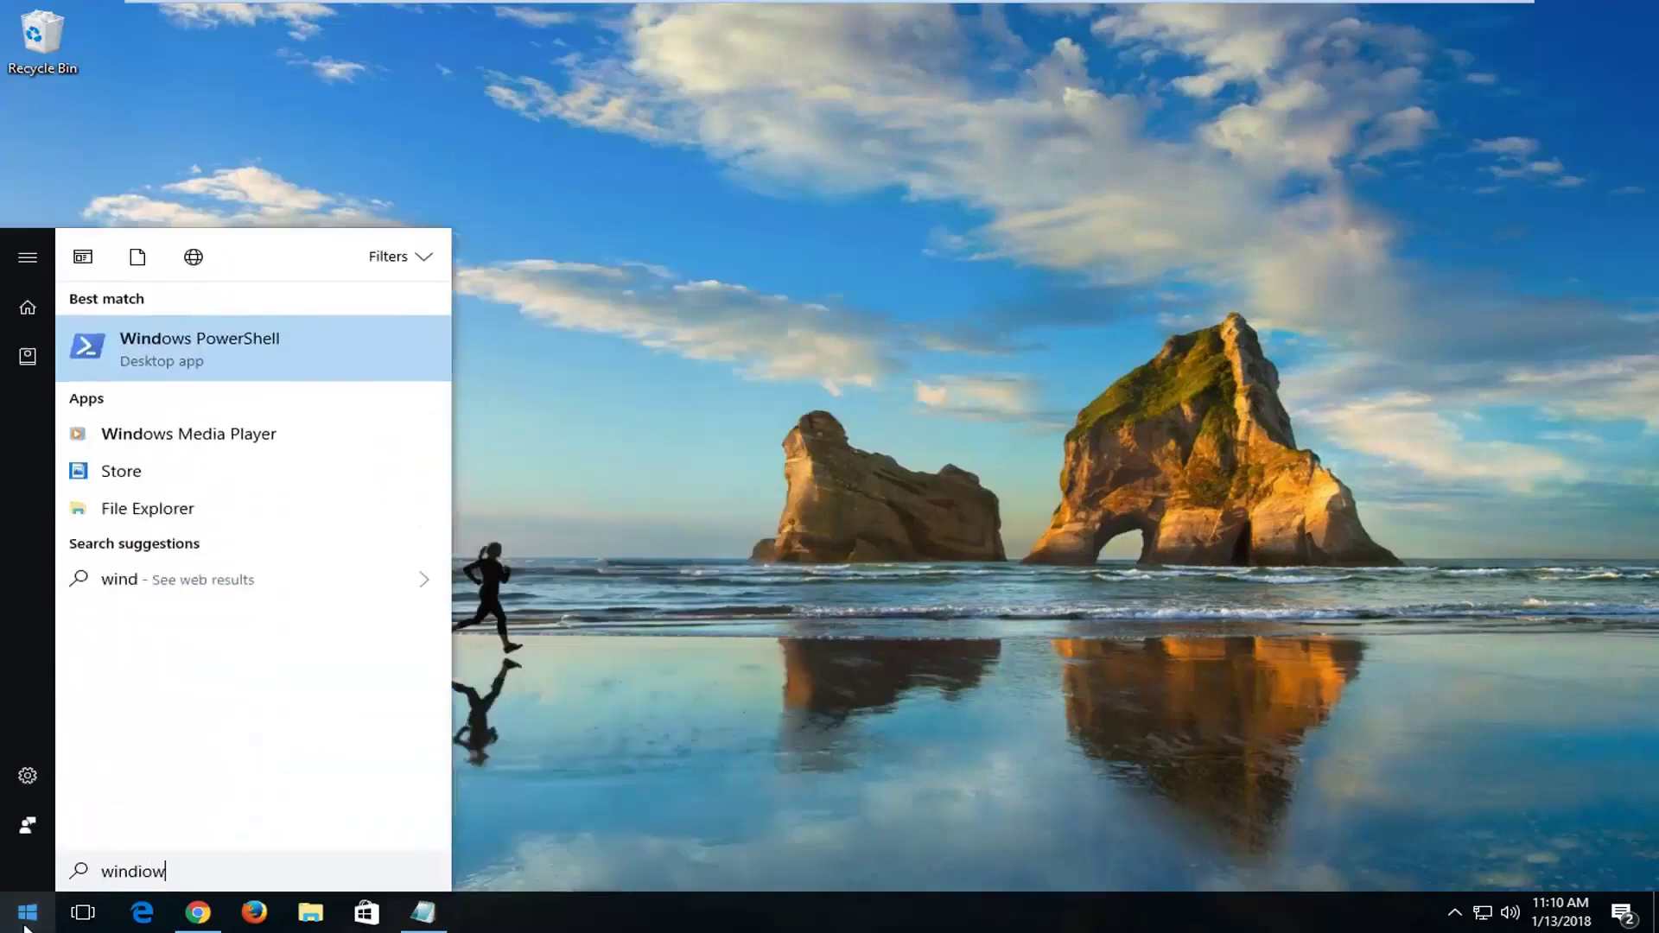
pyautogui.press('BackSpace')
pyautogui.press('BackSpace')
pyautogui.press('BackSpace')
pyautogui.write('ows poe')
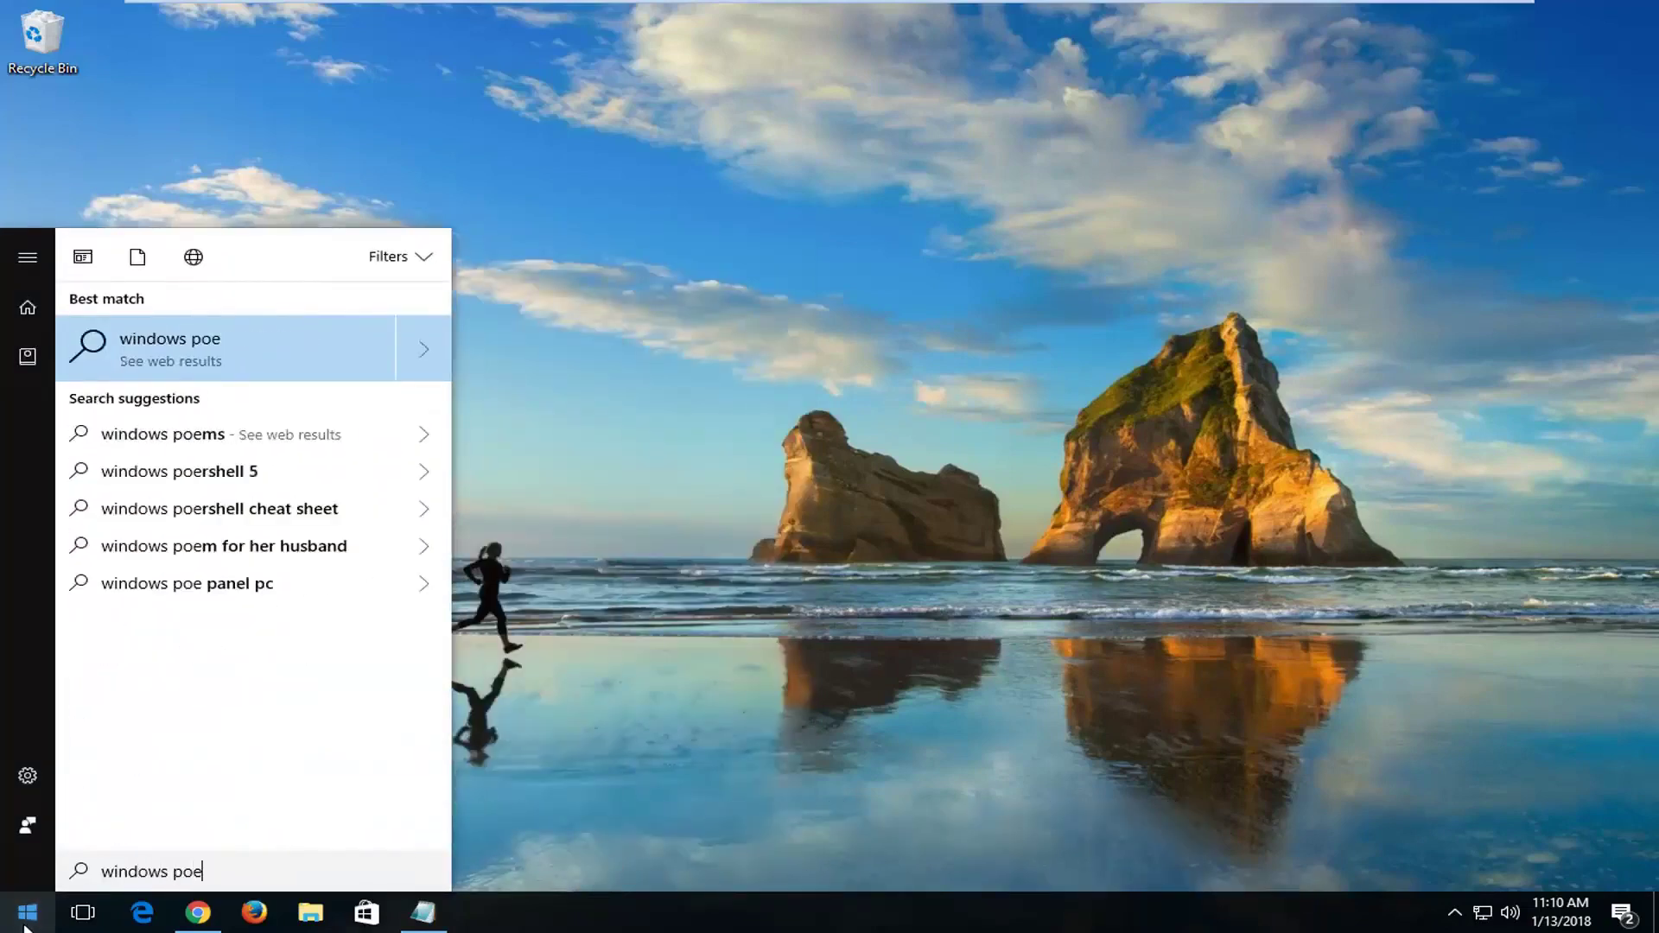
pyautogui.press('BackSpace')
pyautogui.write('wershell')
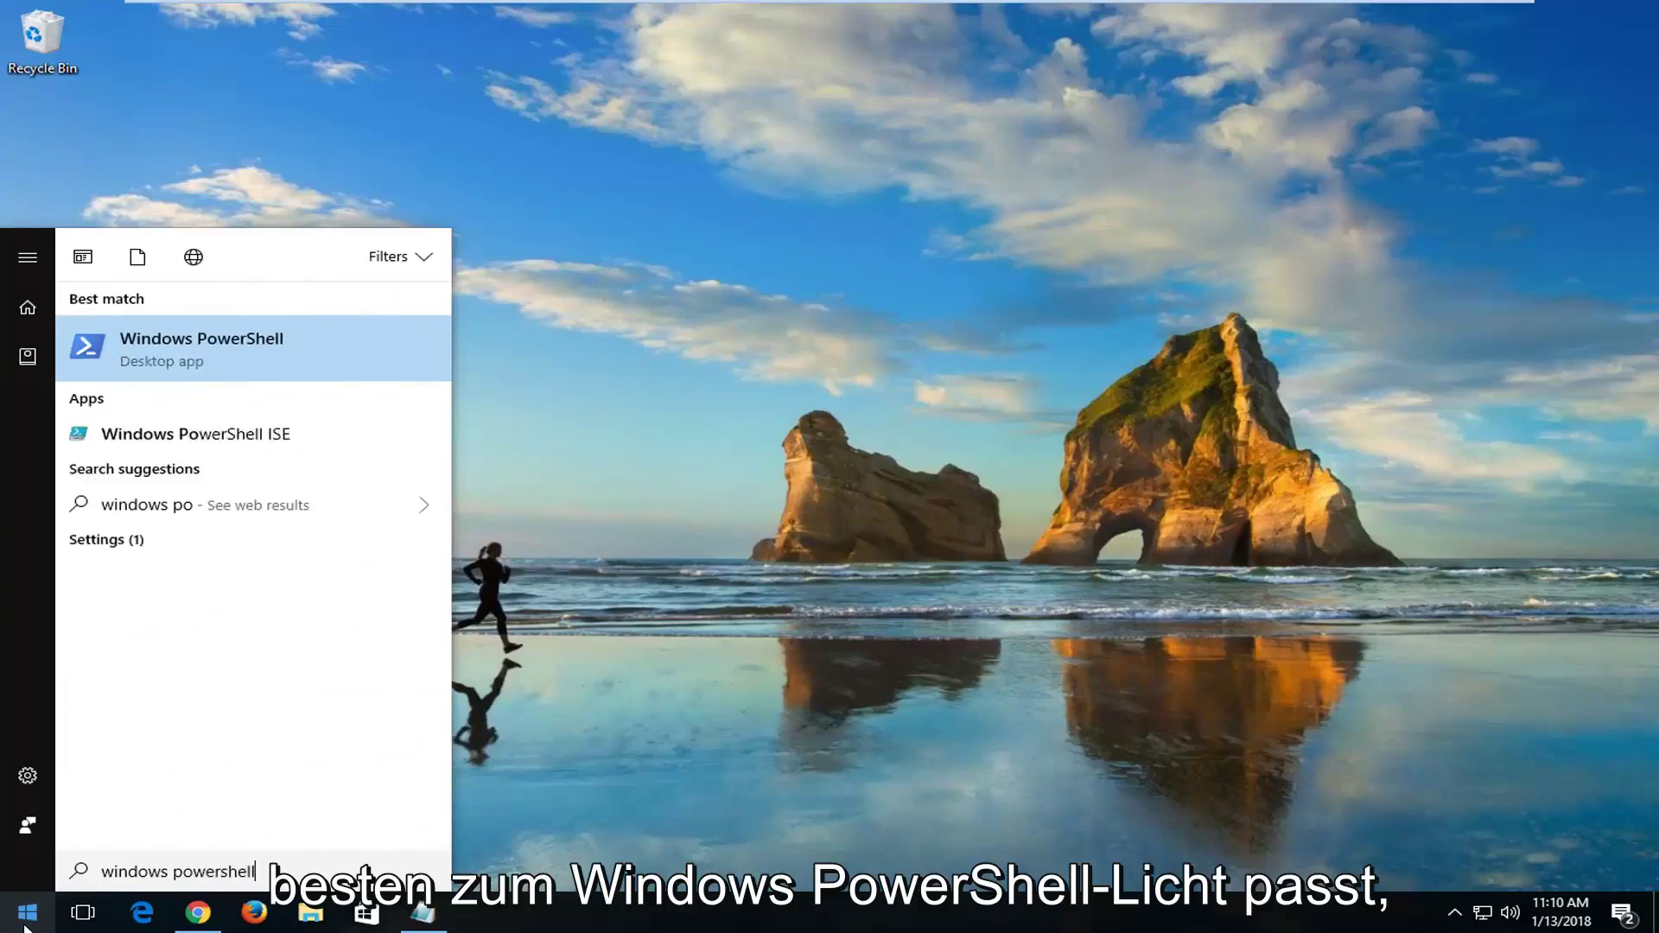
pyautogui.rightClick(172, 358)
pyautogui.click(225, 377)
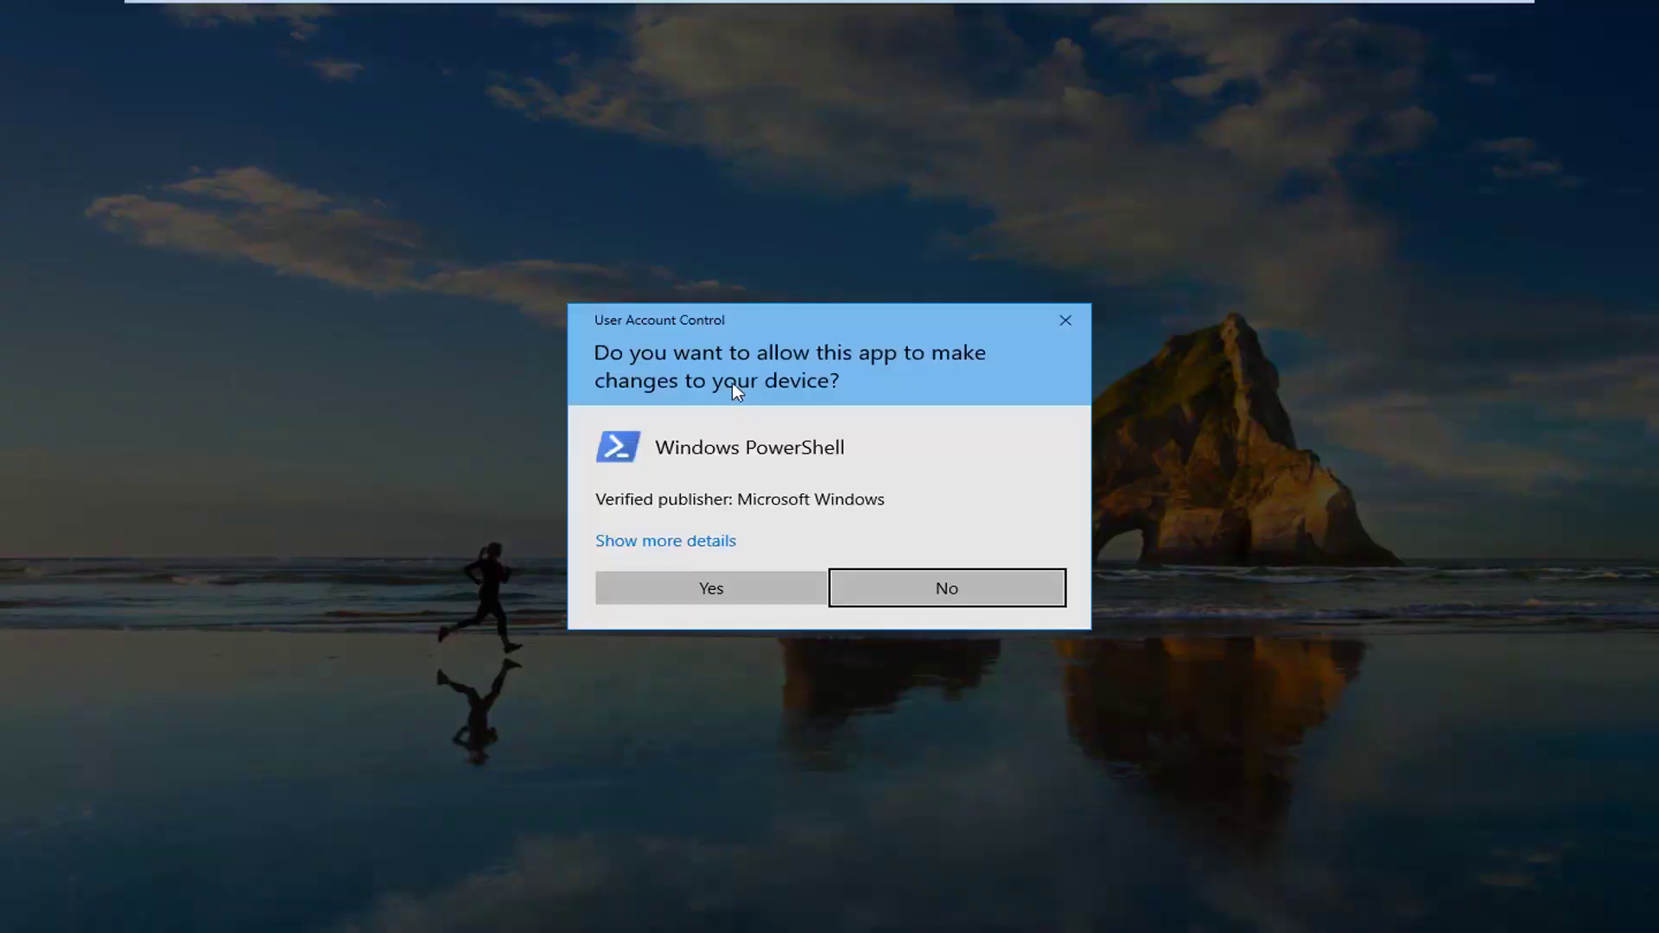
pyautogui.click(700, 590)
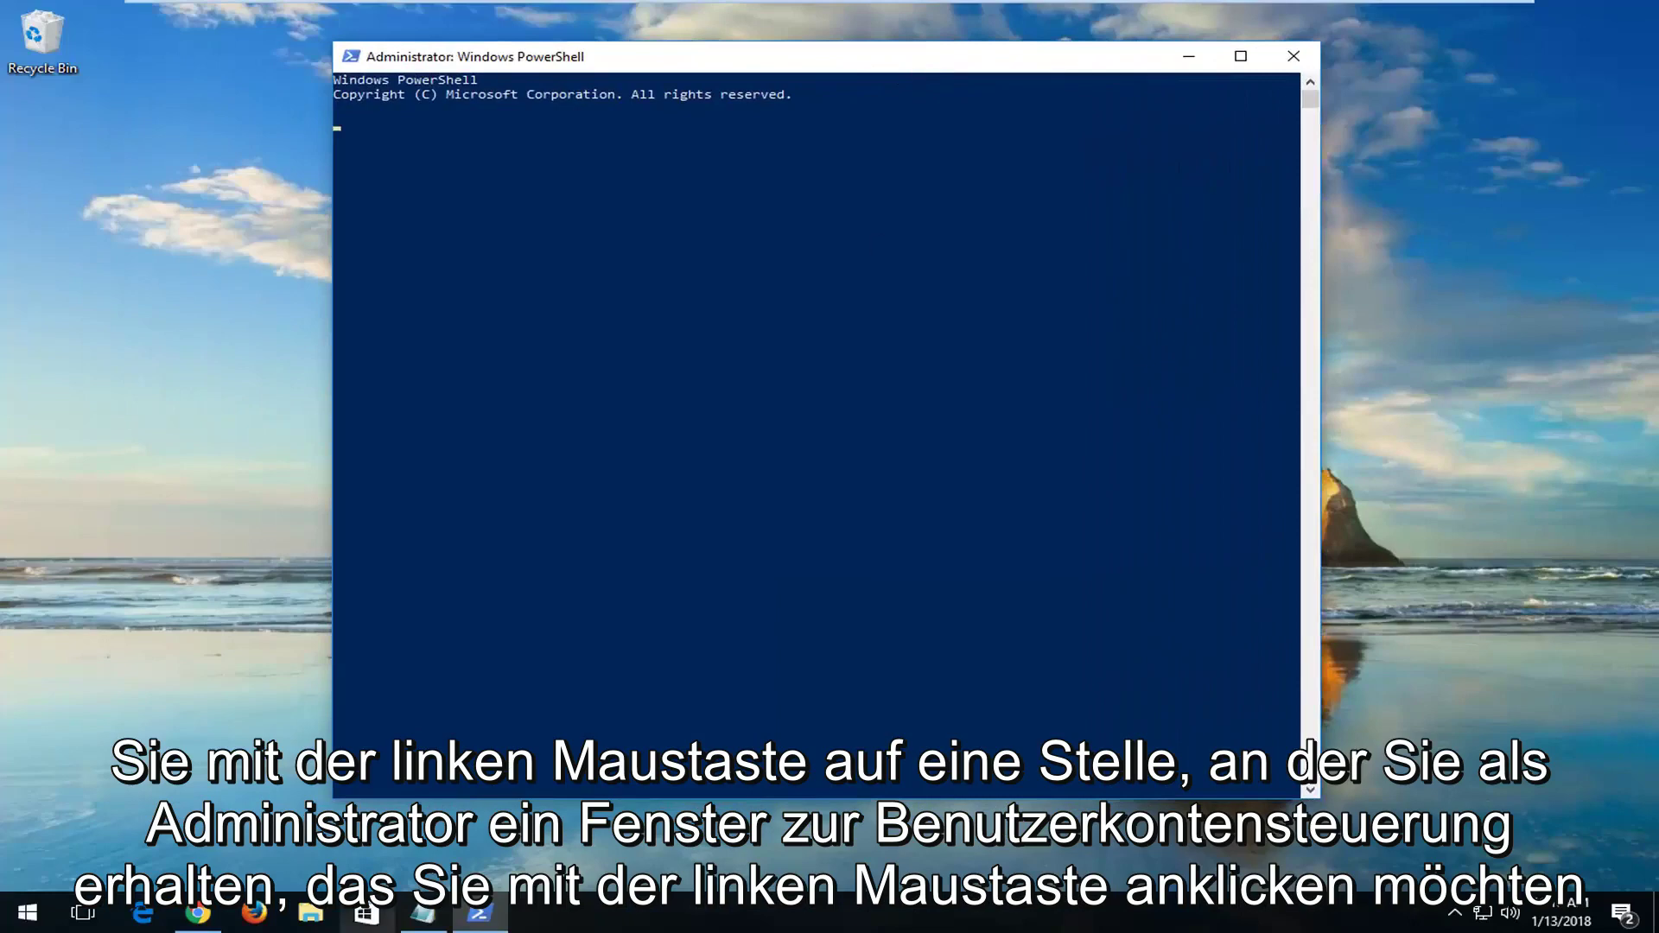
# Step: Copy the Get-AppXPackage re-register command from Notepad, paste it into admin PowerShell and run it
pyautogui.click(423, 913)
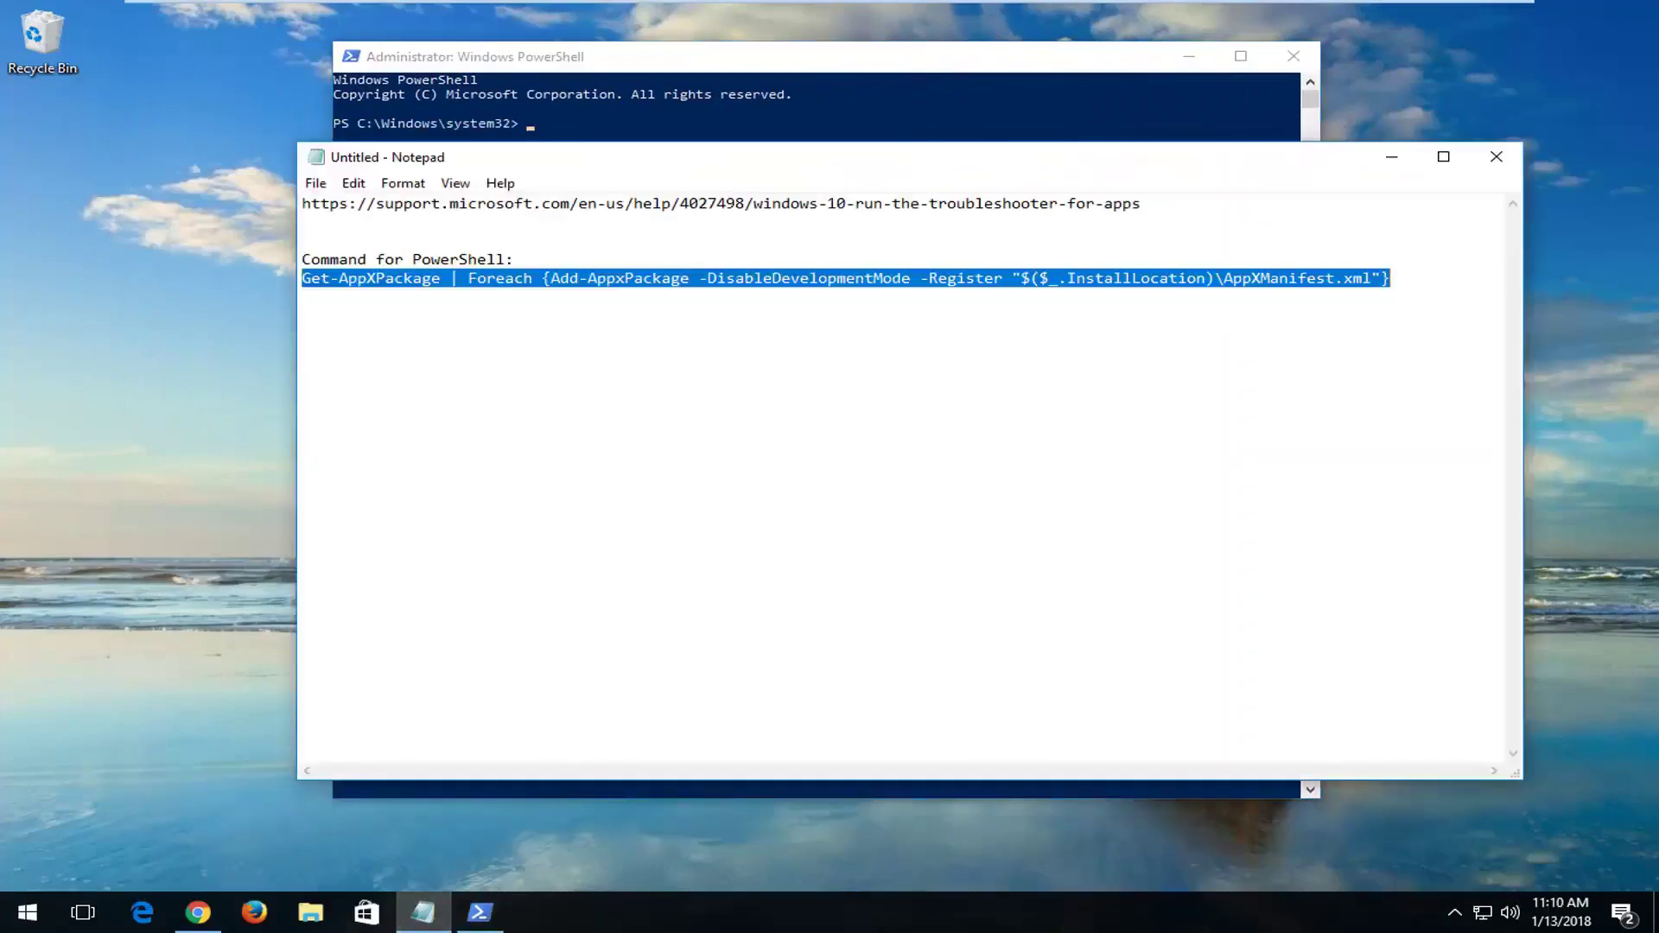
pyautogui.rightClick(566, 287)
pyautogui.click(613, 350)
pyautogui.click(1029, 58)
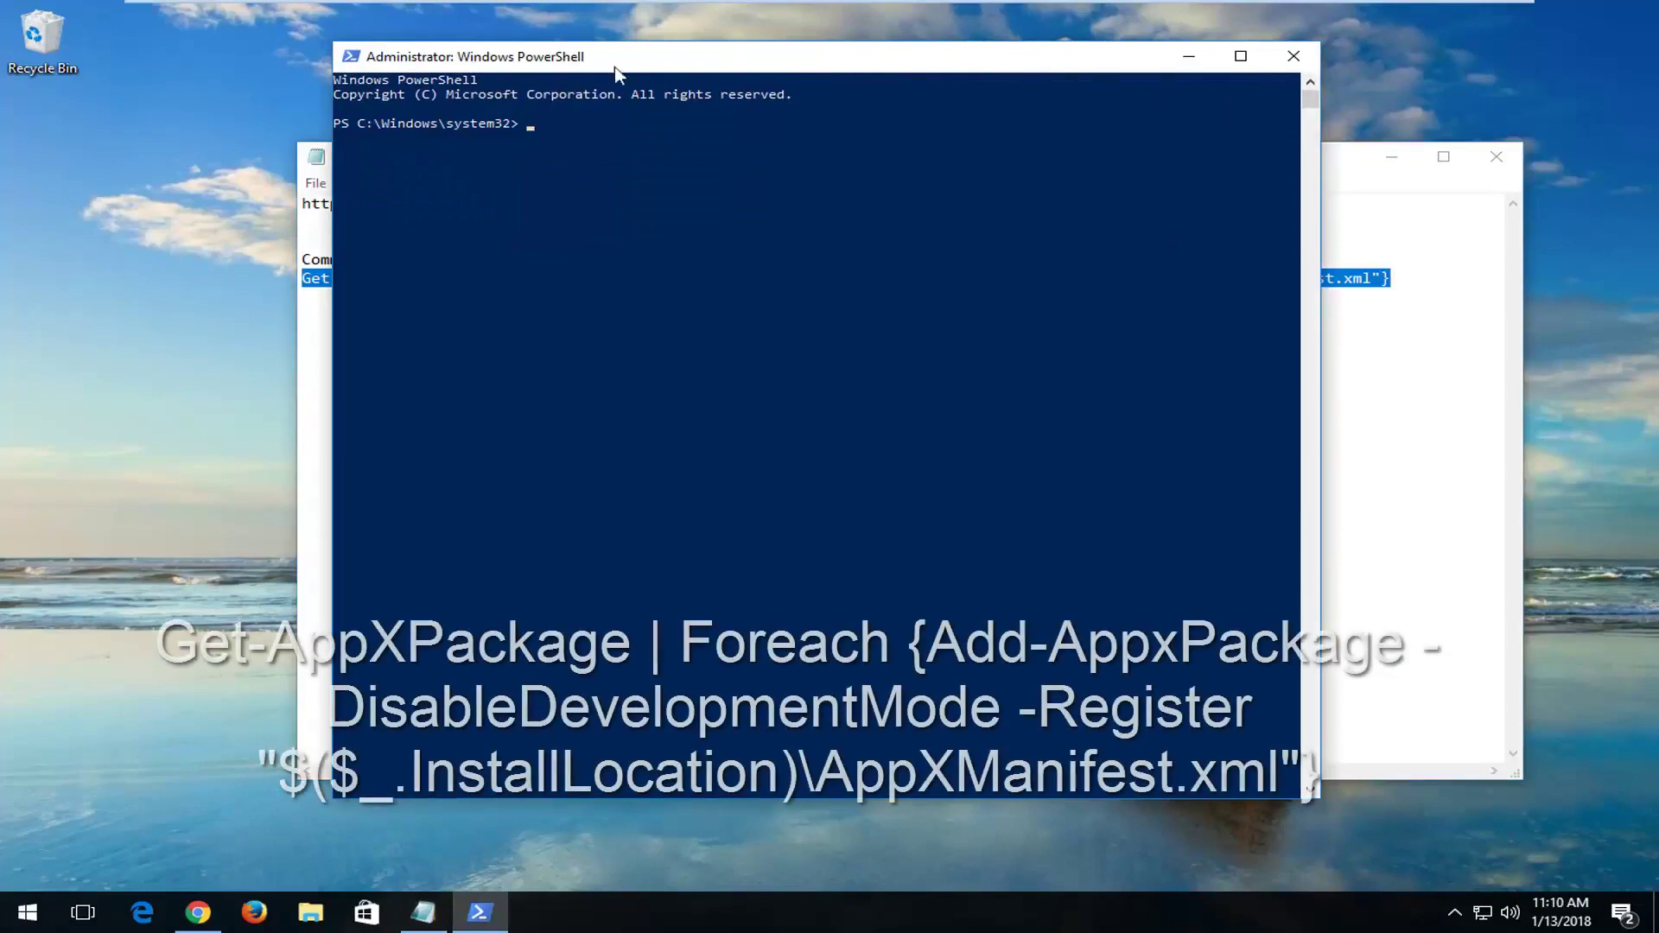
pyautogui.rightClick(703, 61)
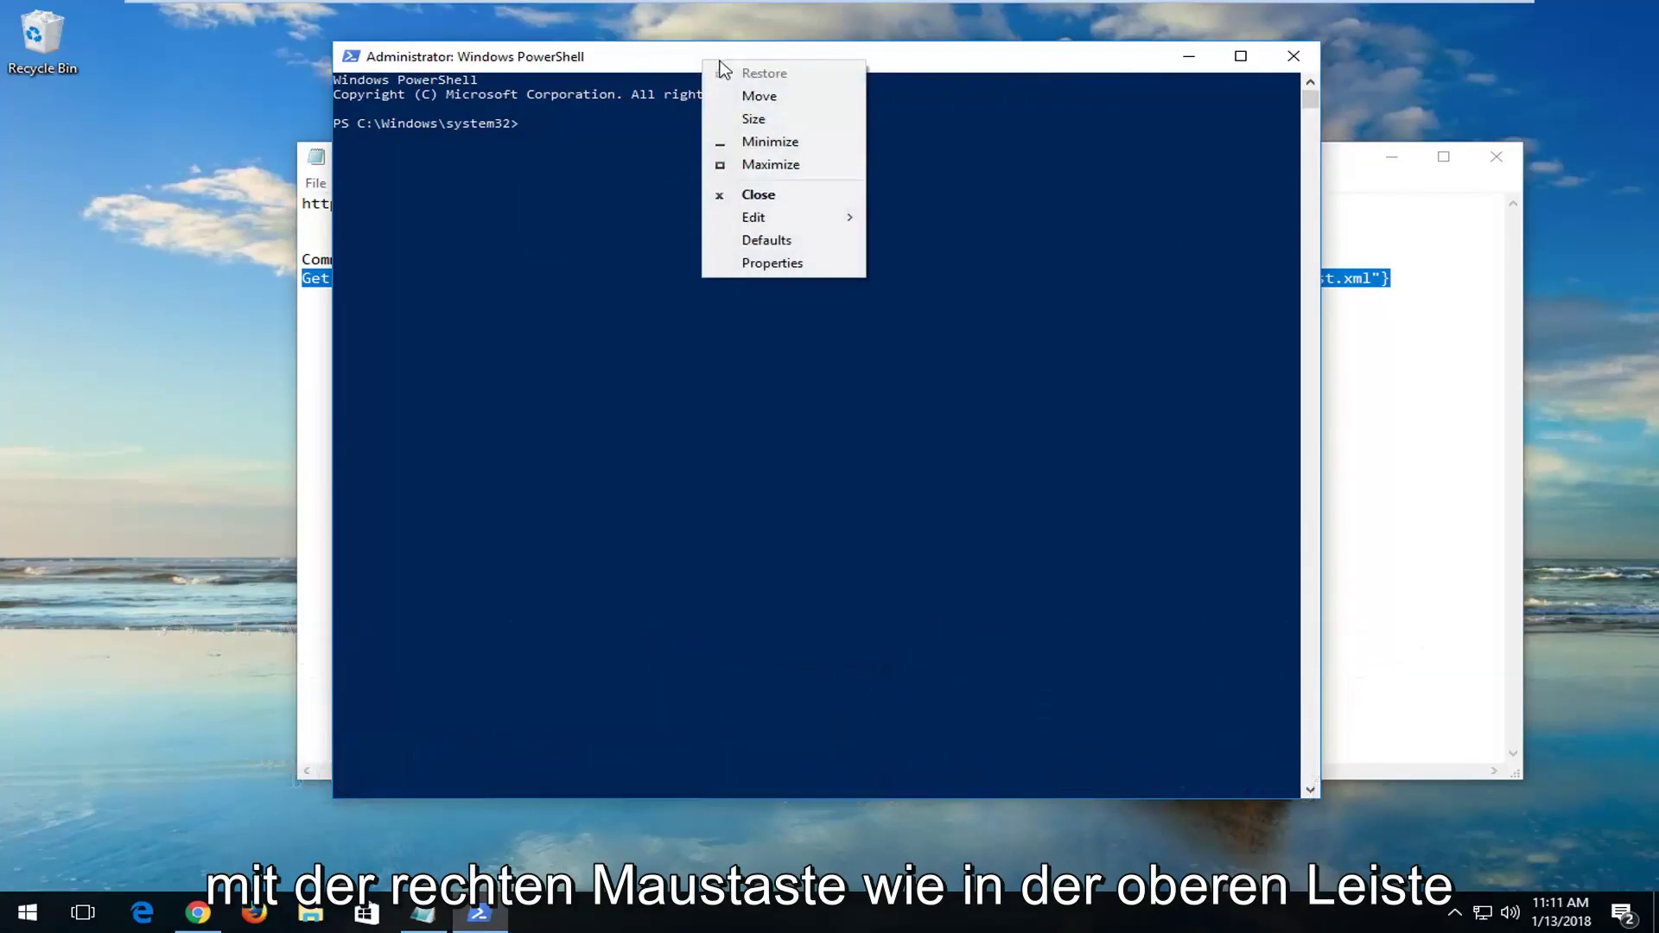
pyautogui.click(776, 223)
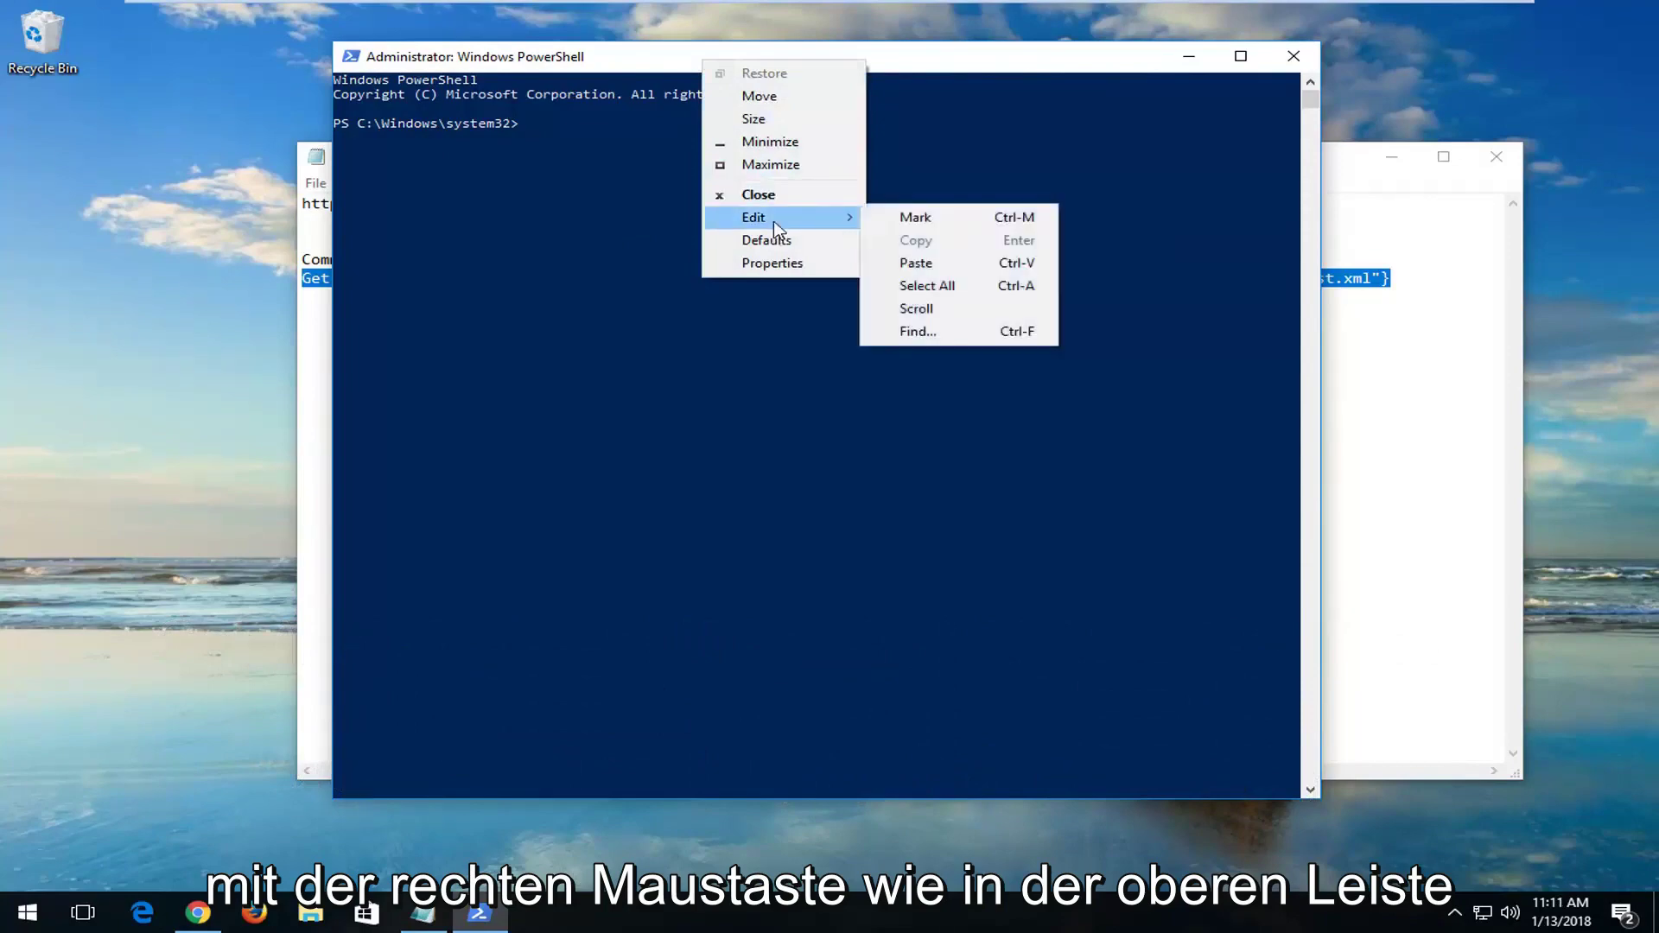
pyautogui.click(948, 264)
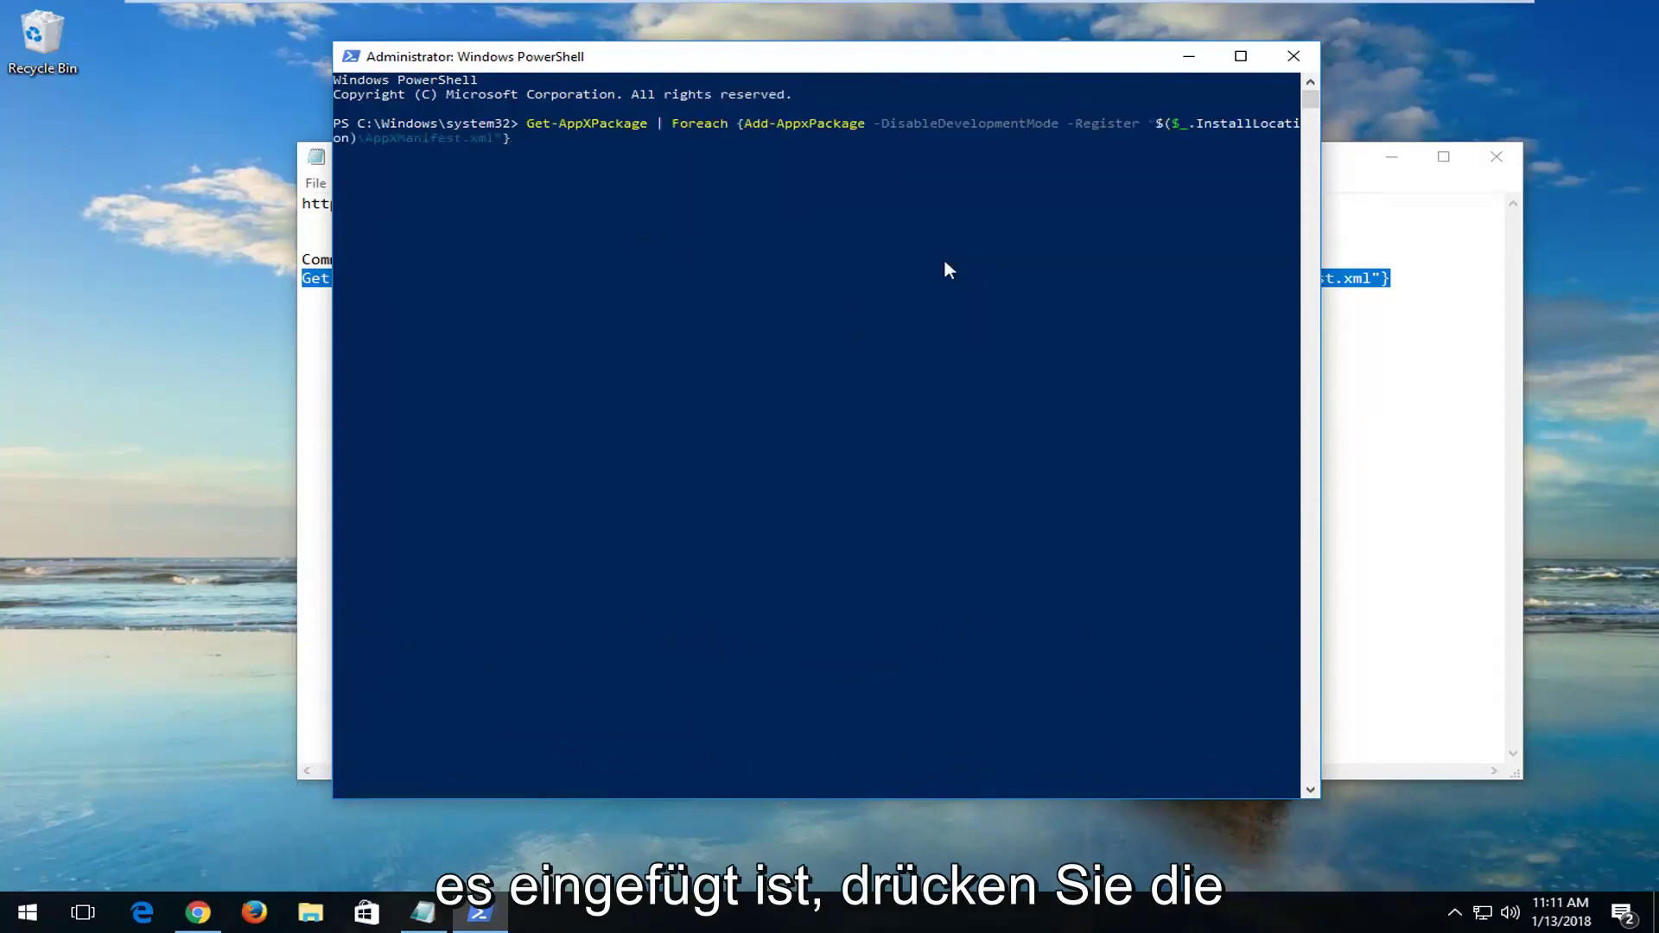
pyautogui.press('Return')
pyautogui.click(1418, 181)
pyautogui.click(585, 57)
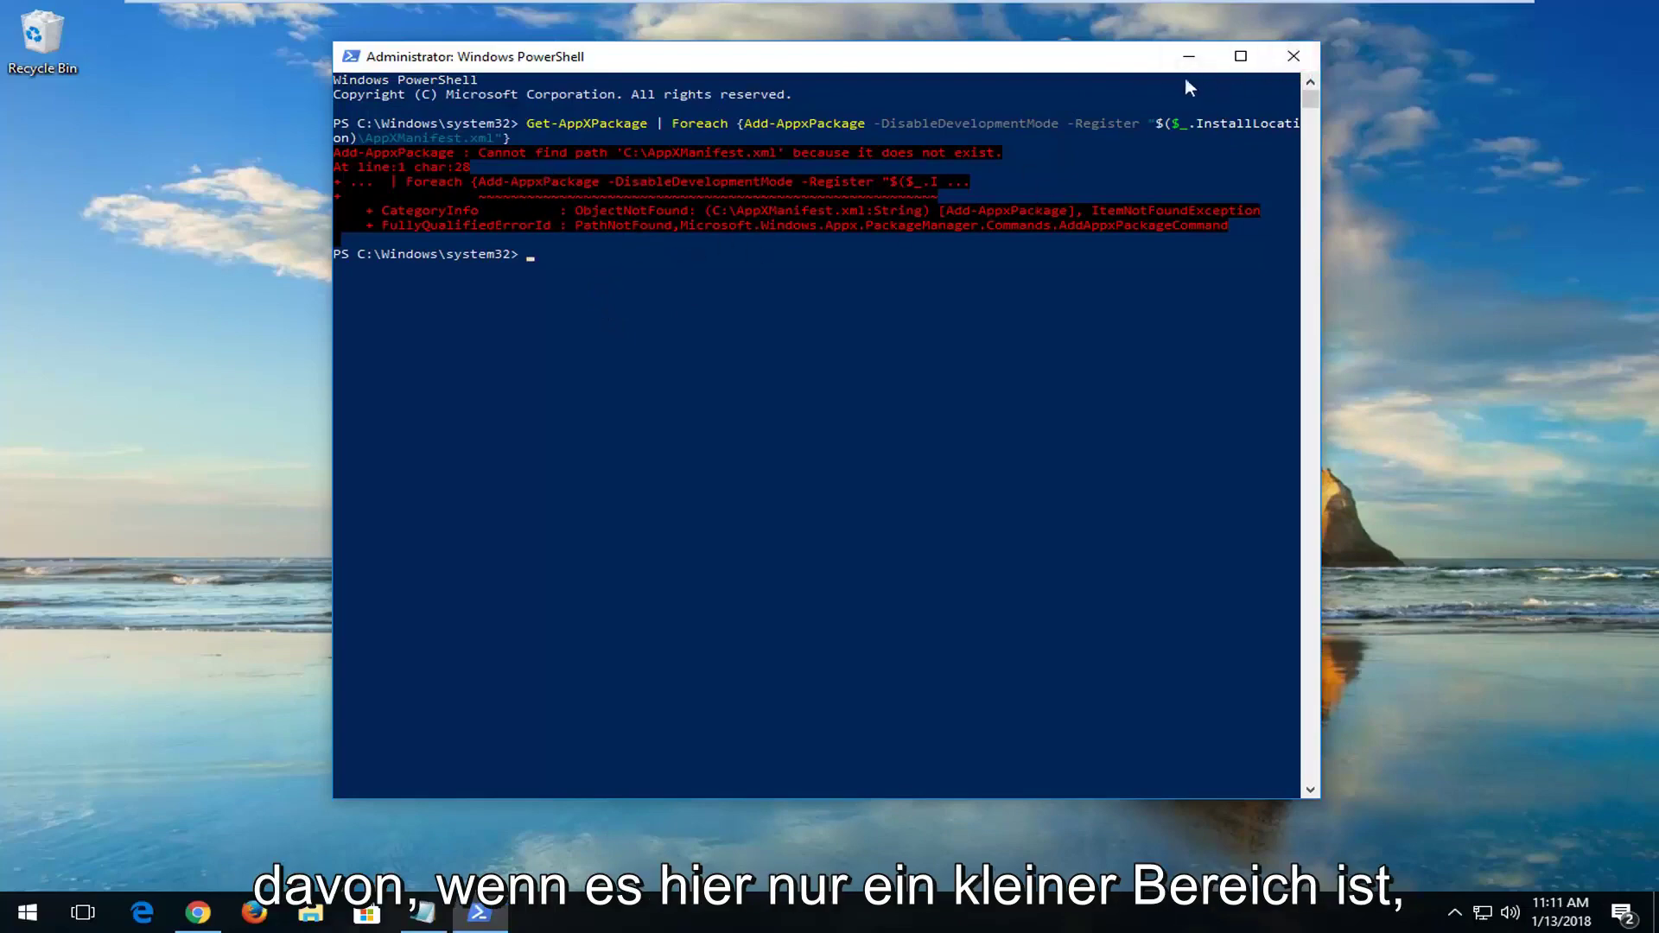
# Step: Close PowerShell, relaunch Microsoft Store via a 'store' Start search, confirm it loads, then close it
pyautogui.click(1293, 57)
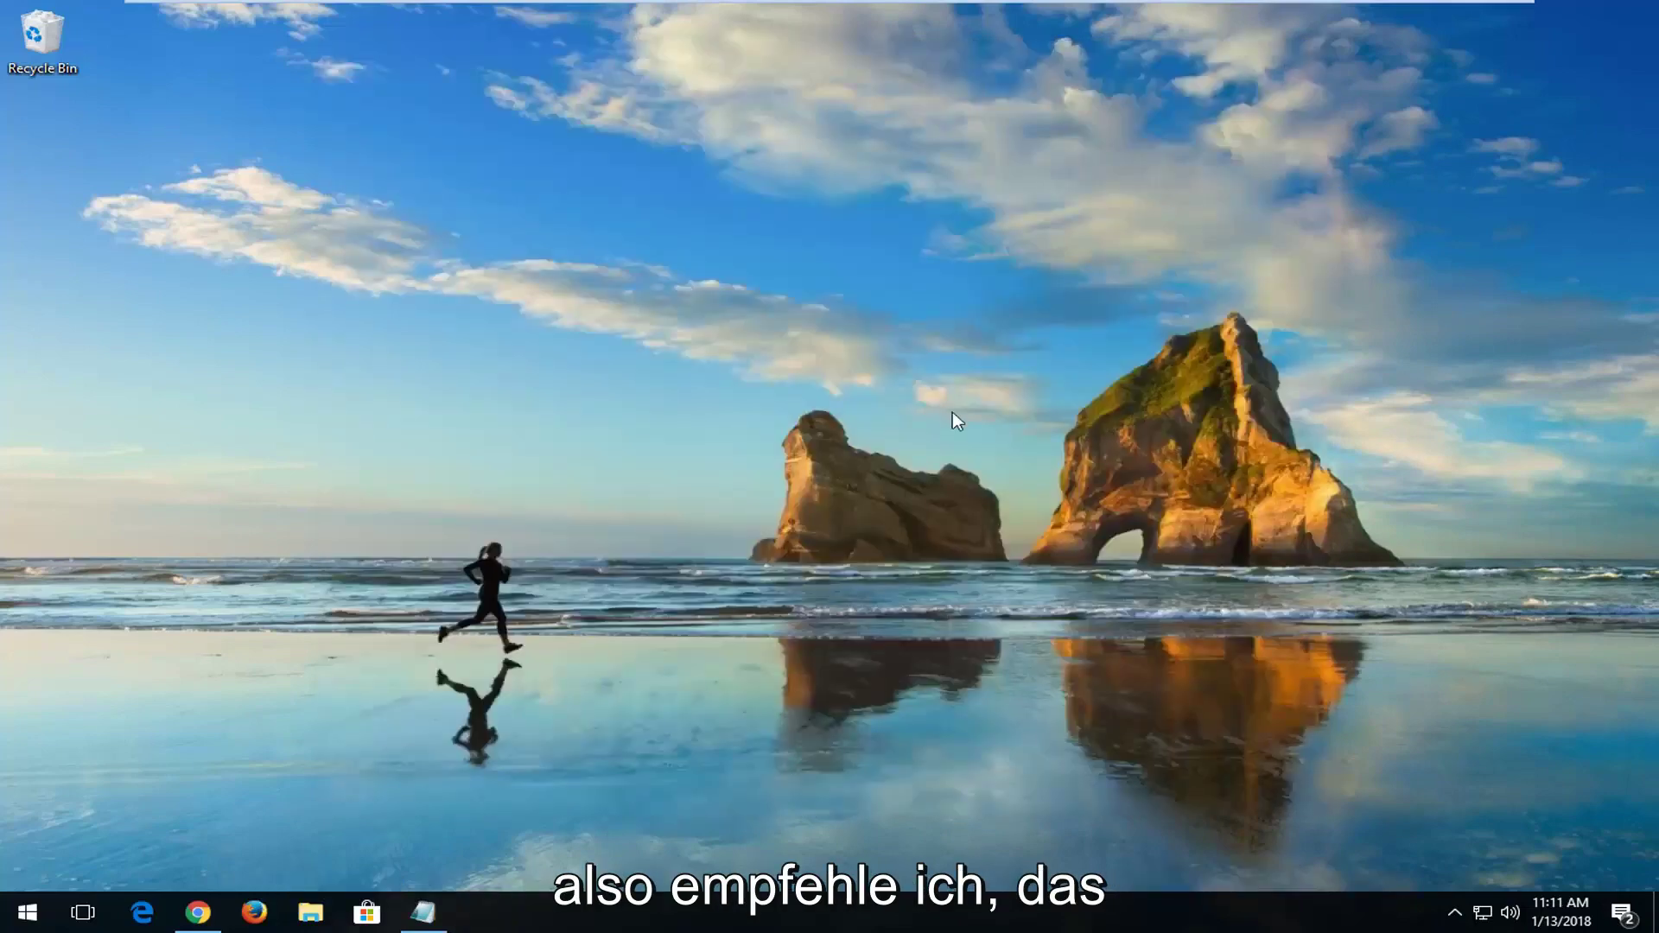
pyautogui.click(26, 915)
pyautogui.write('store')
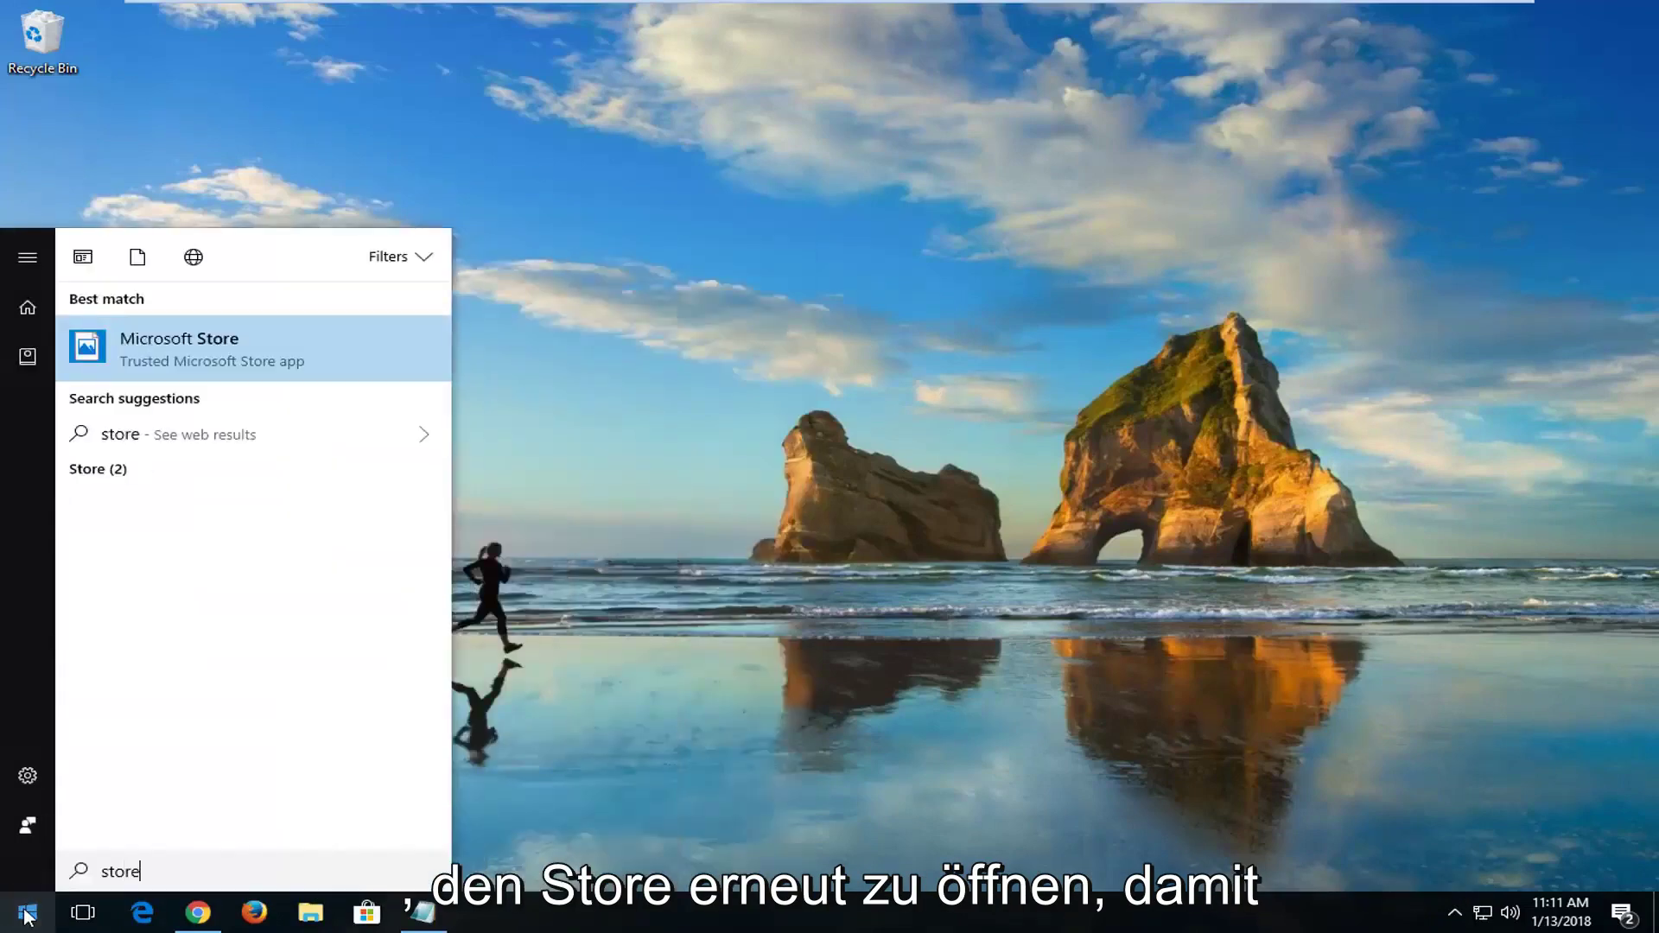
pyautogui.click(209, 357)
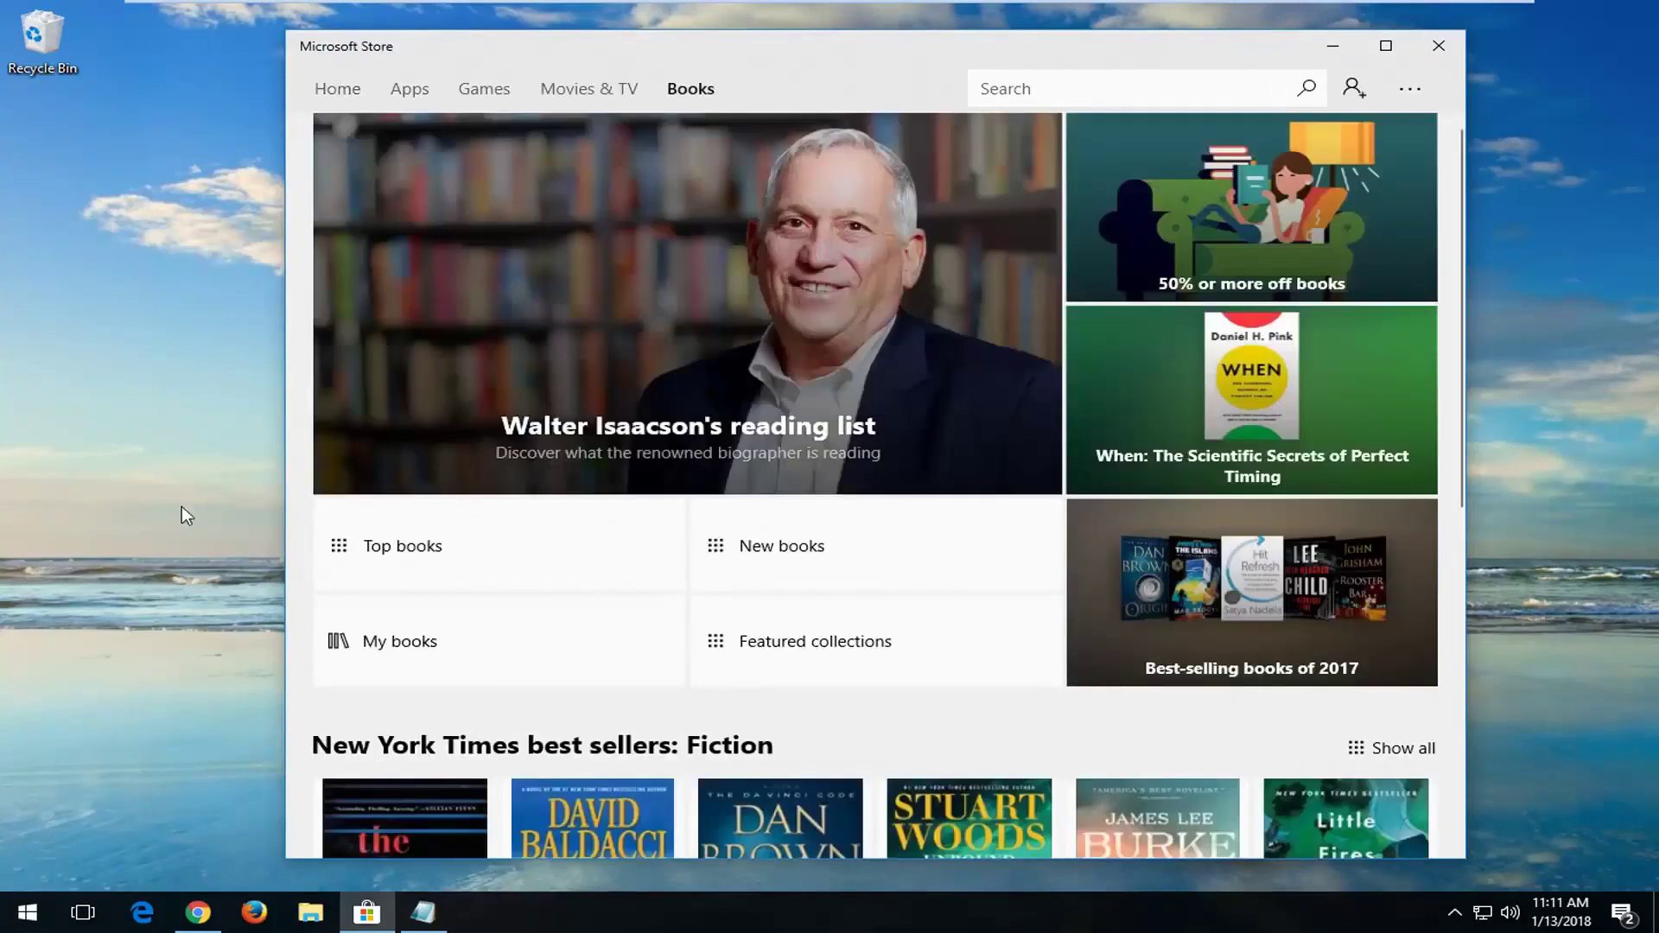
pyautogui.click(1421, 48)
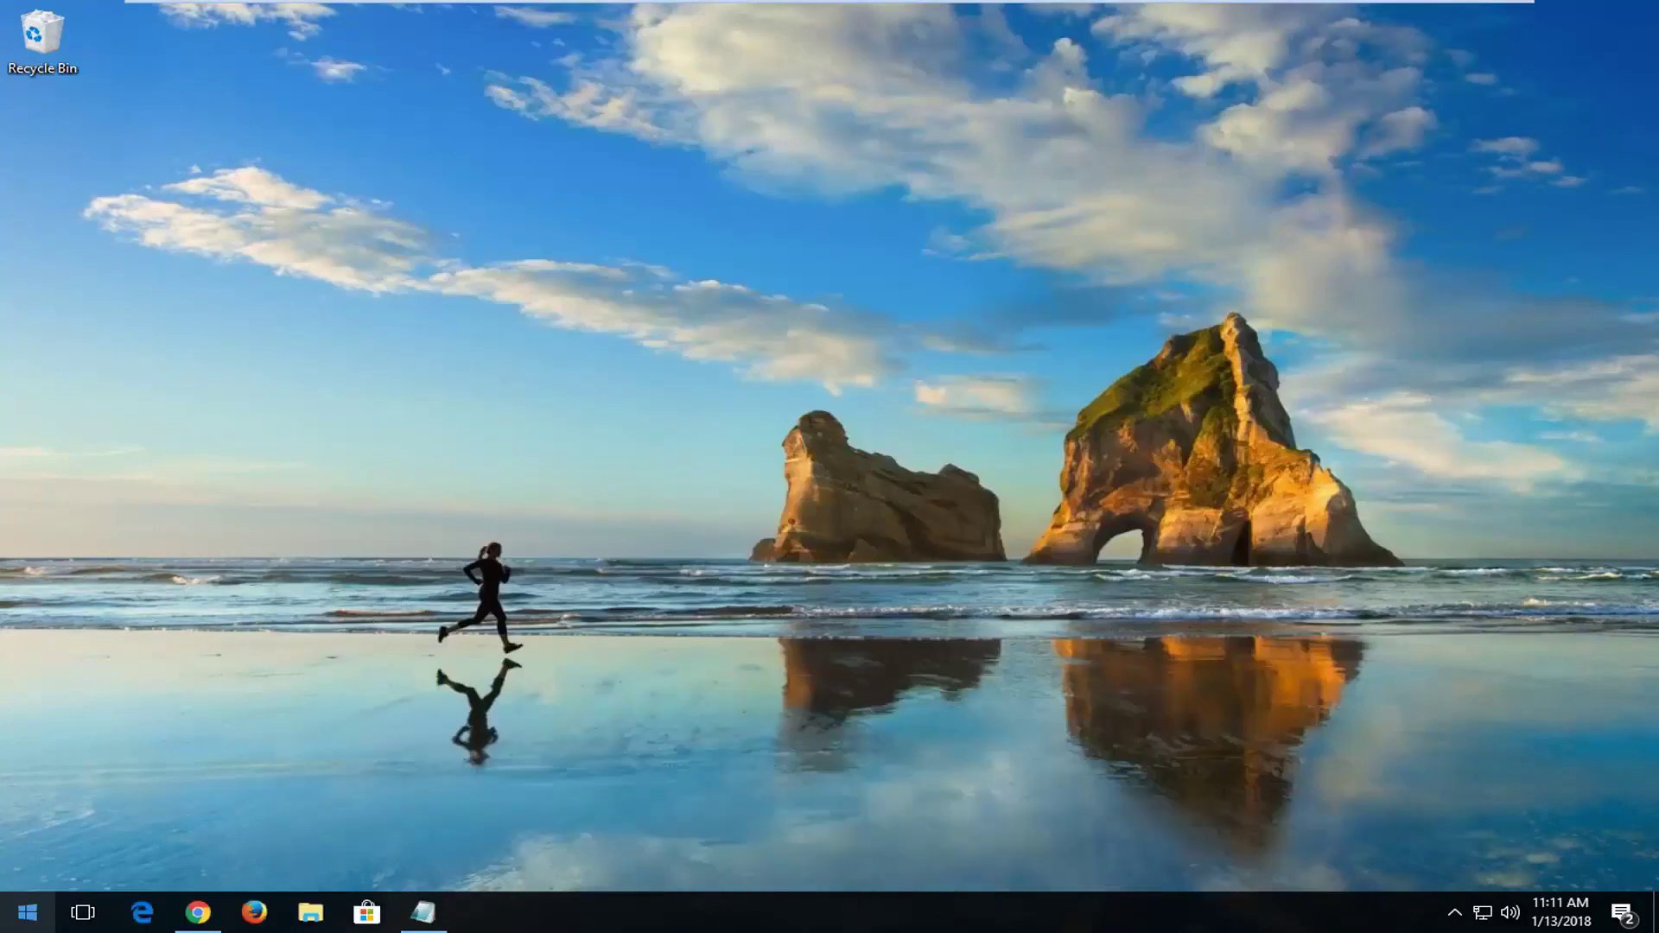
pyautogui.click(24, 916)
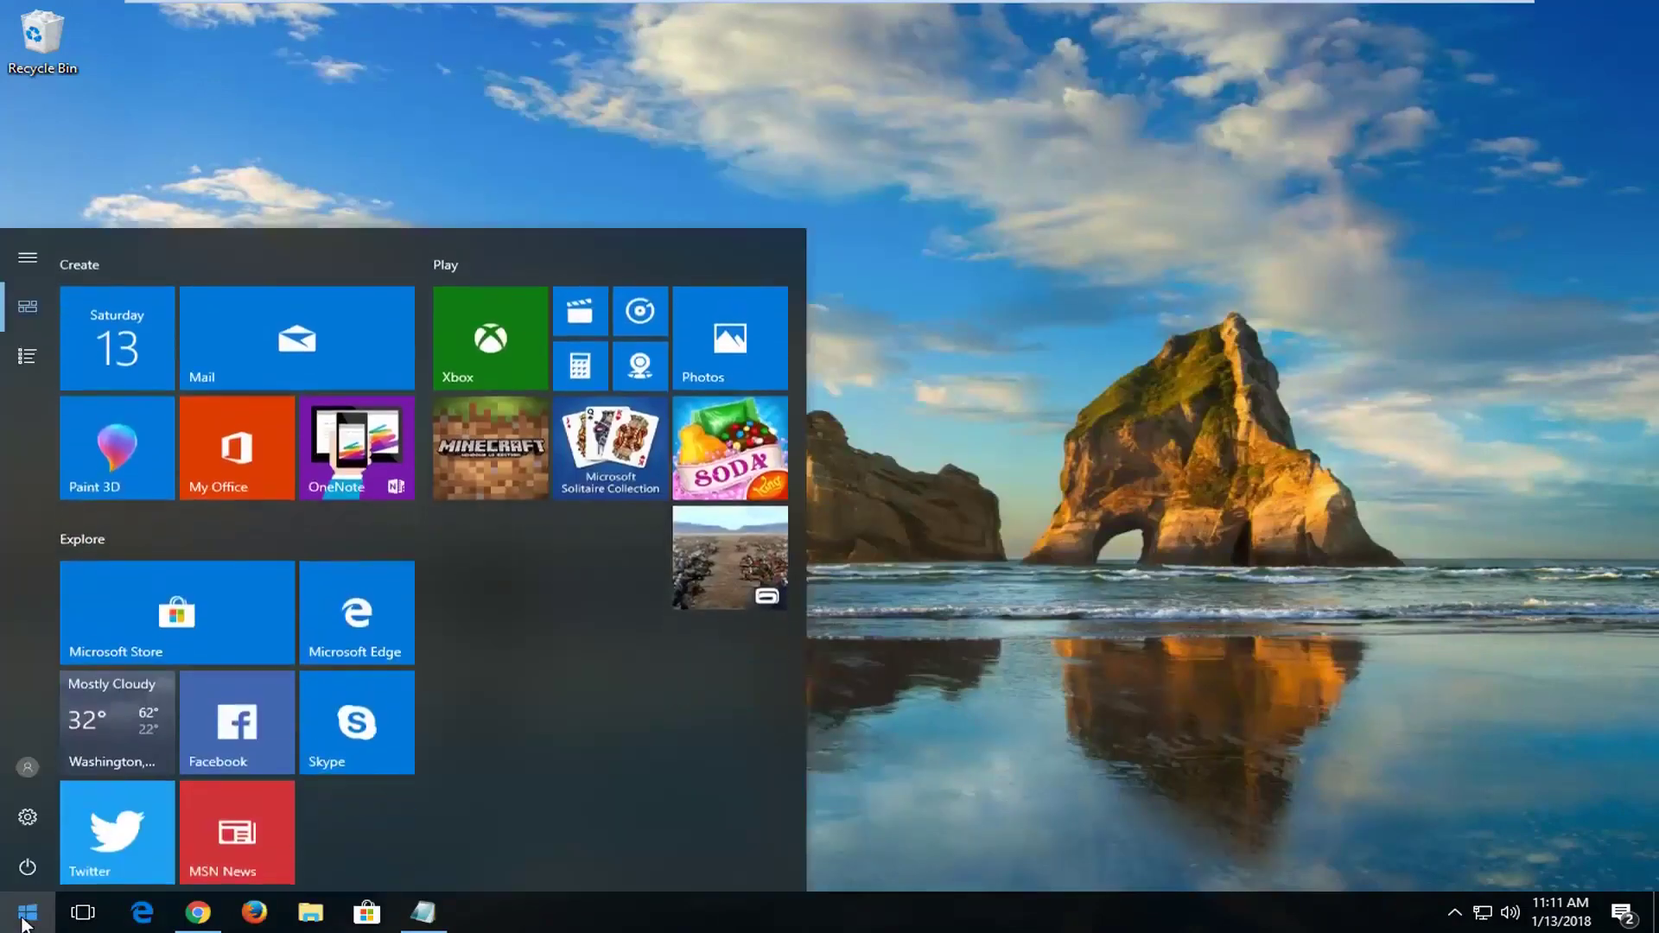
pyautogui.click(23, 921)
pyautogui.write('system restore')
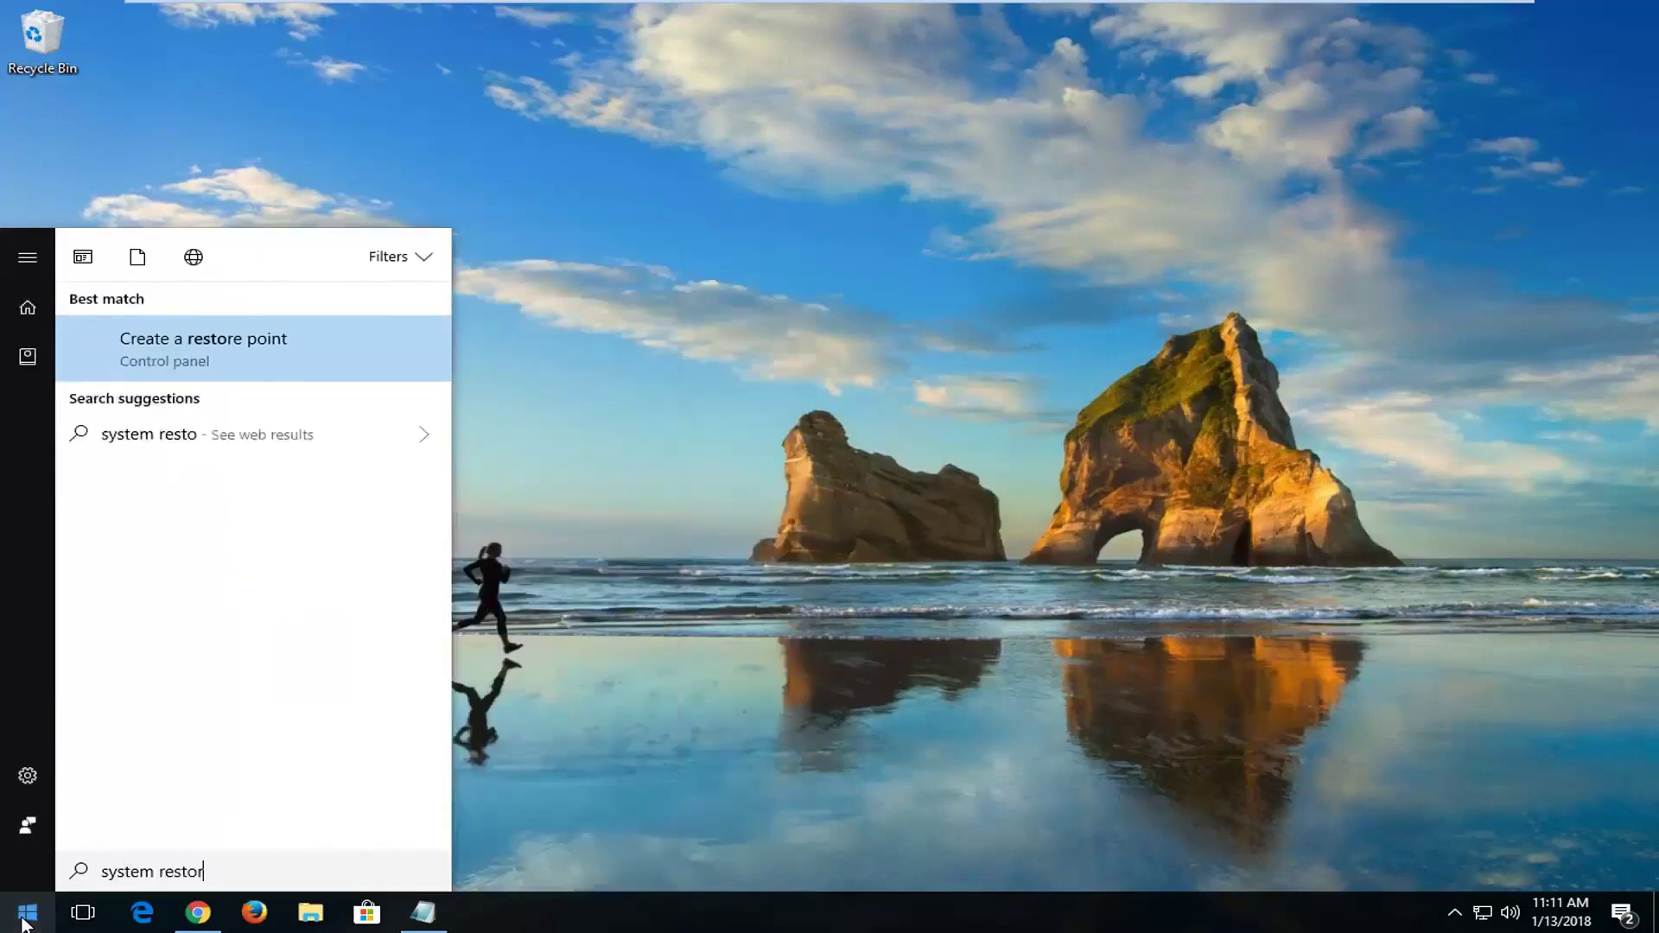
pyautogui.click(169, 361)
pyautogui.moveTo(449, 178); pyautogui.dragTo(664, 190)
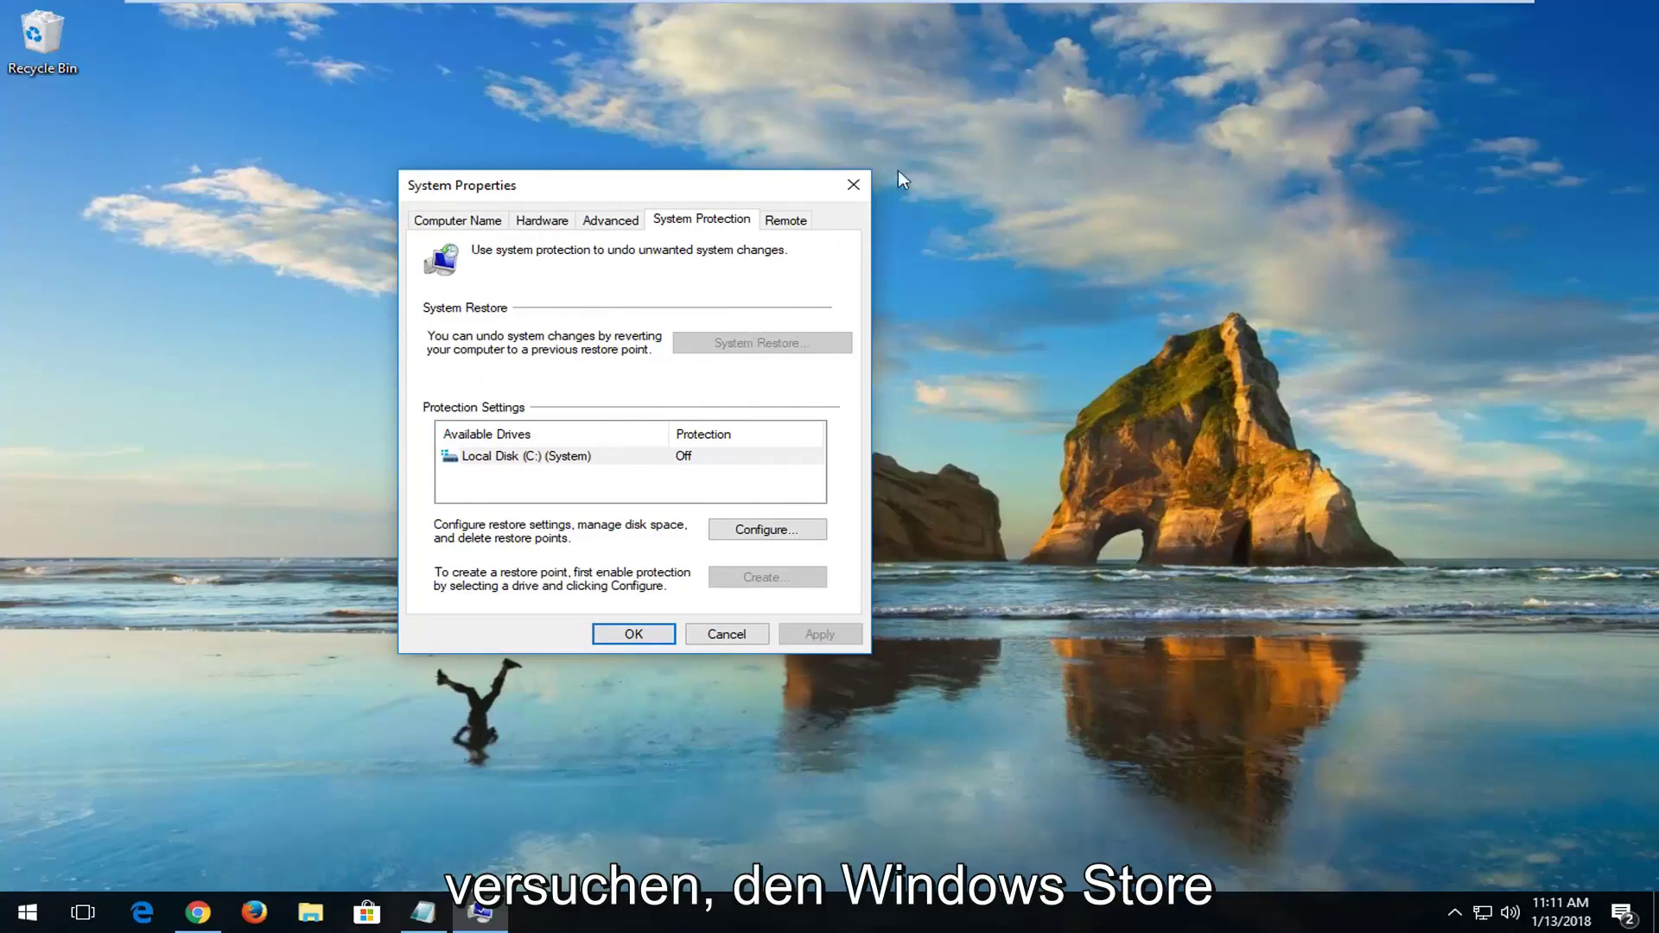
pyautogui.click(851, 187)
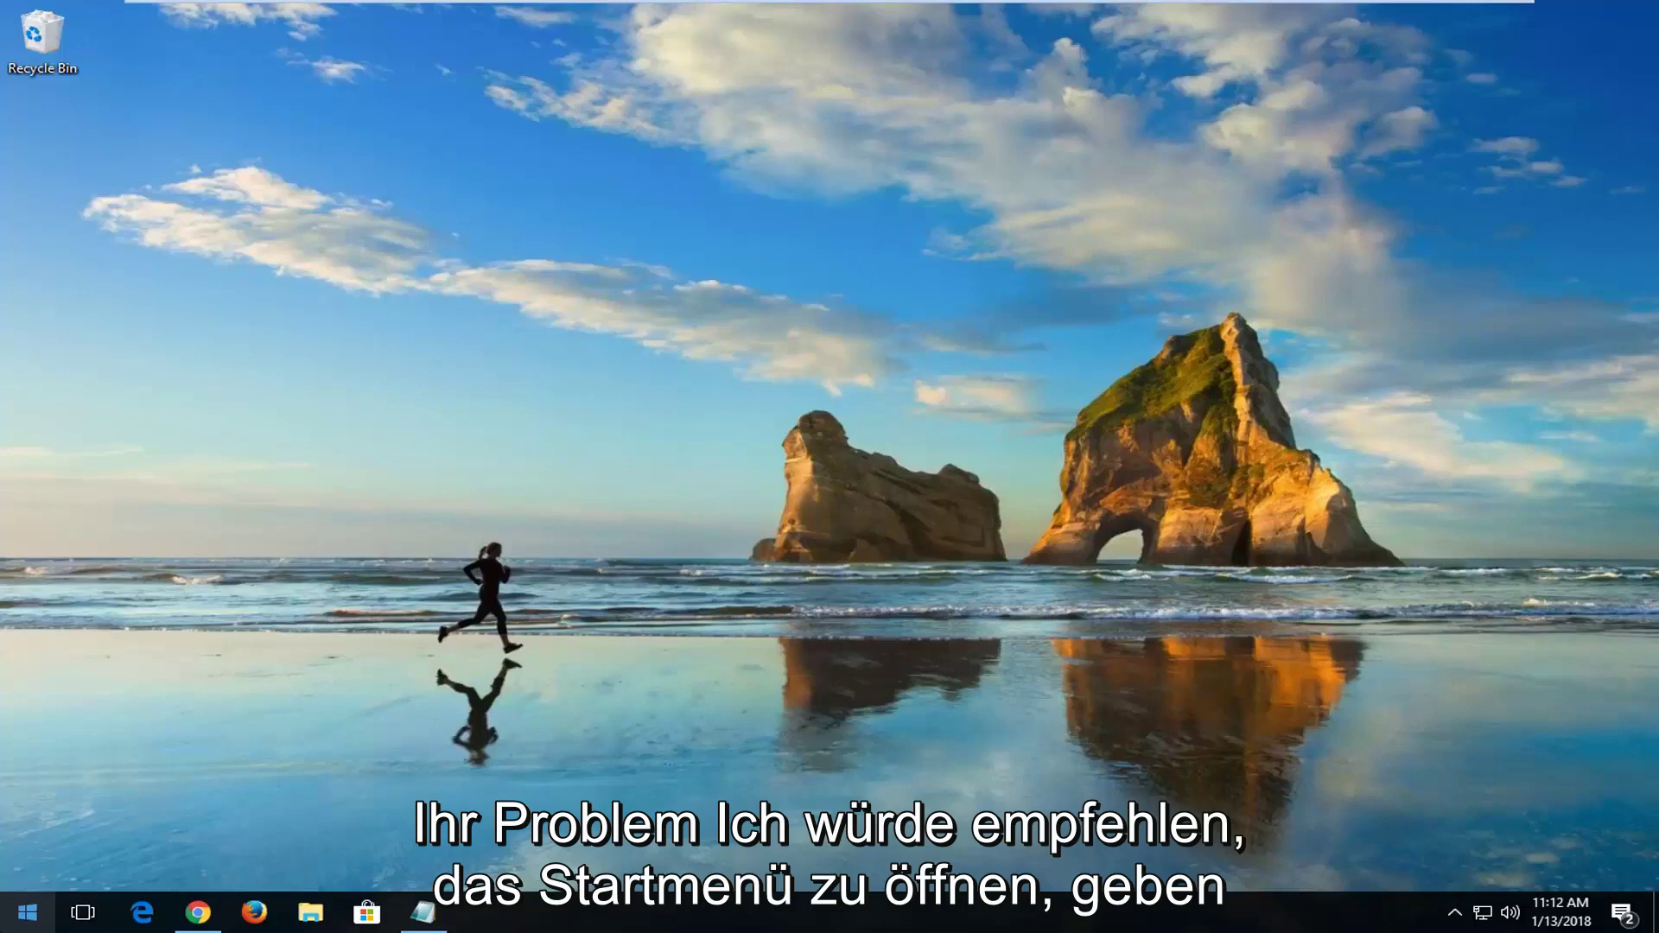
# Step: Open Command Prompt as administrator from a 'cmd' search and run sfc /scannow
pyautogui.click(35, 913)
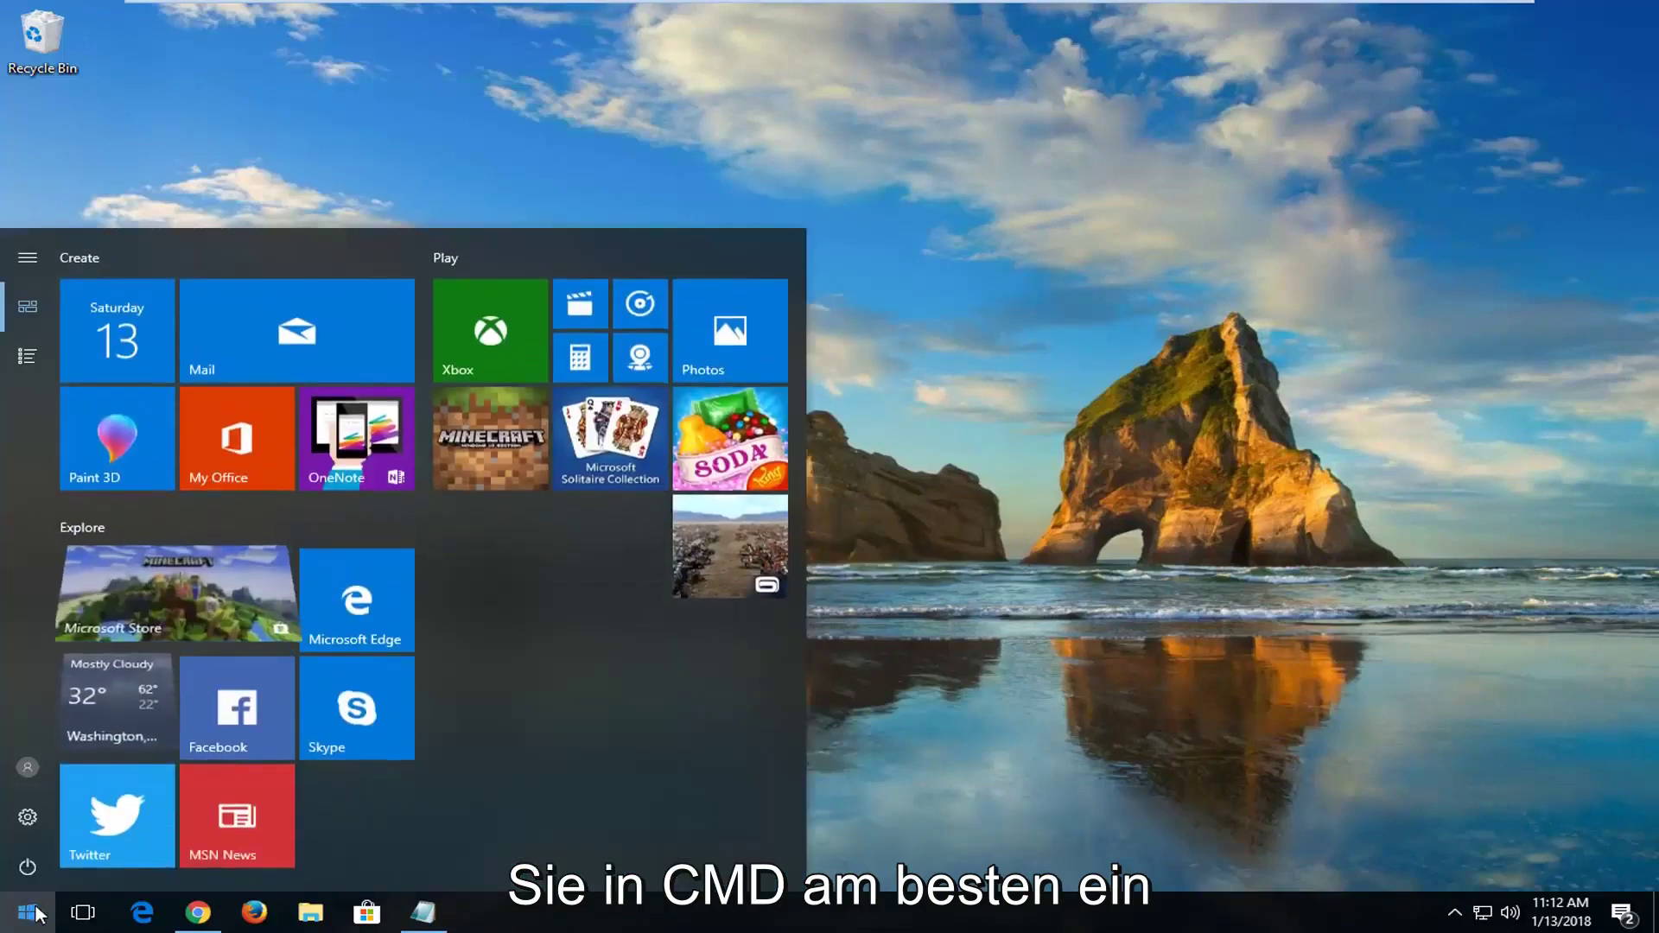
pyautogui.write('cmd')
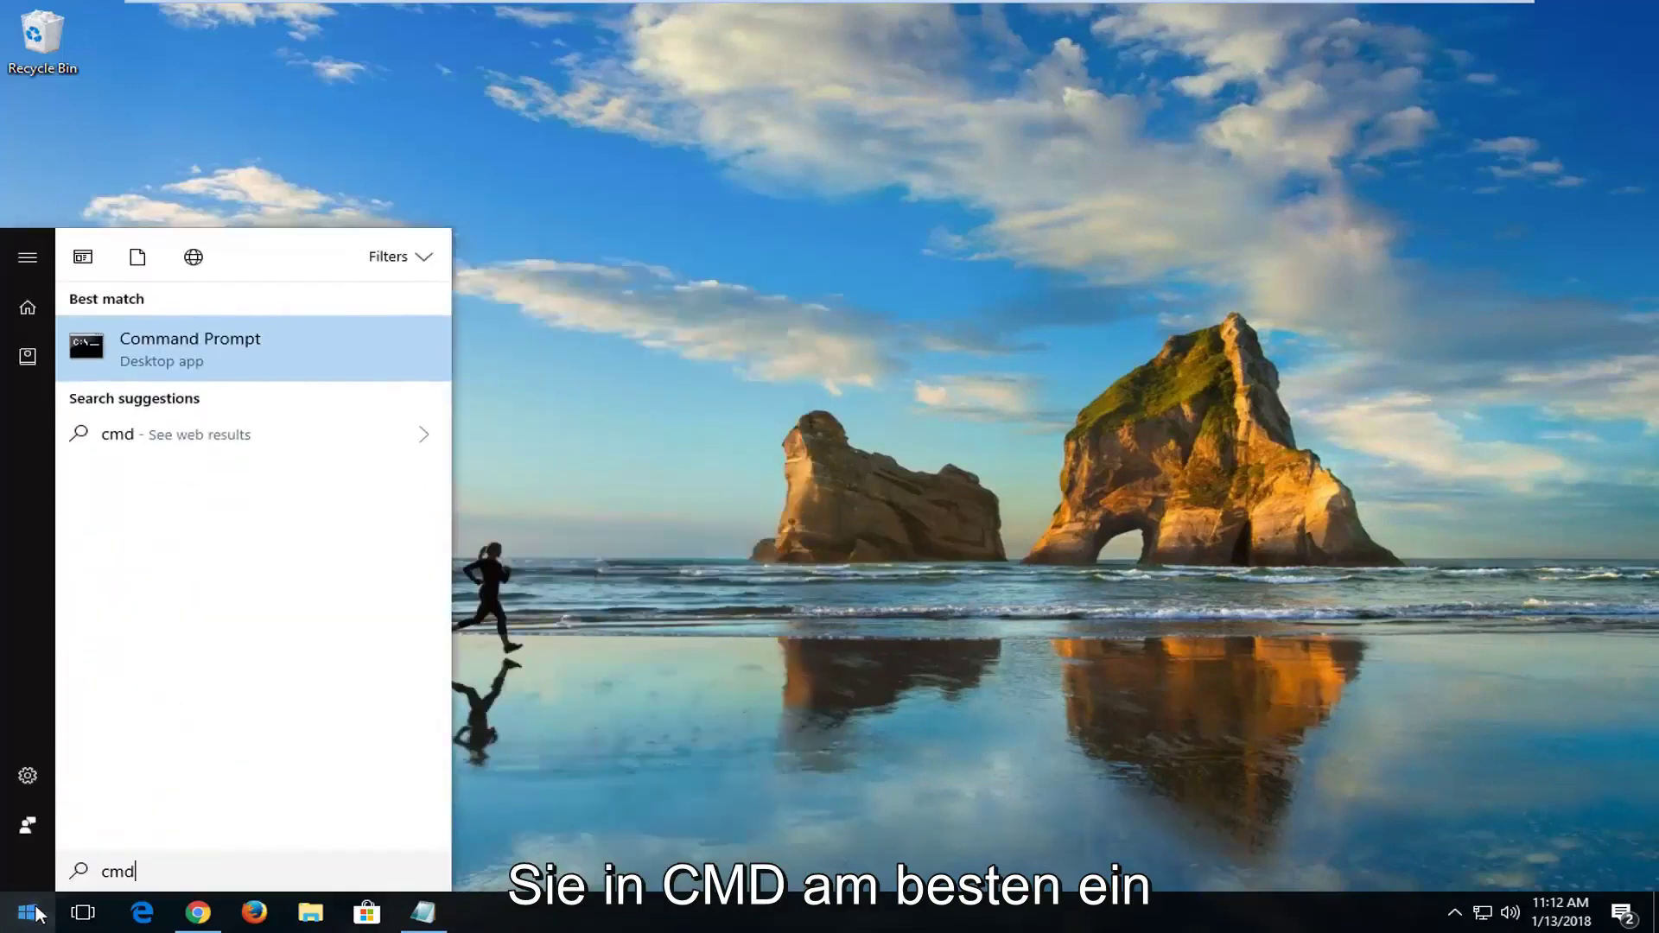
pyautogui.rightClick(193, 350)
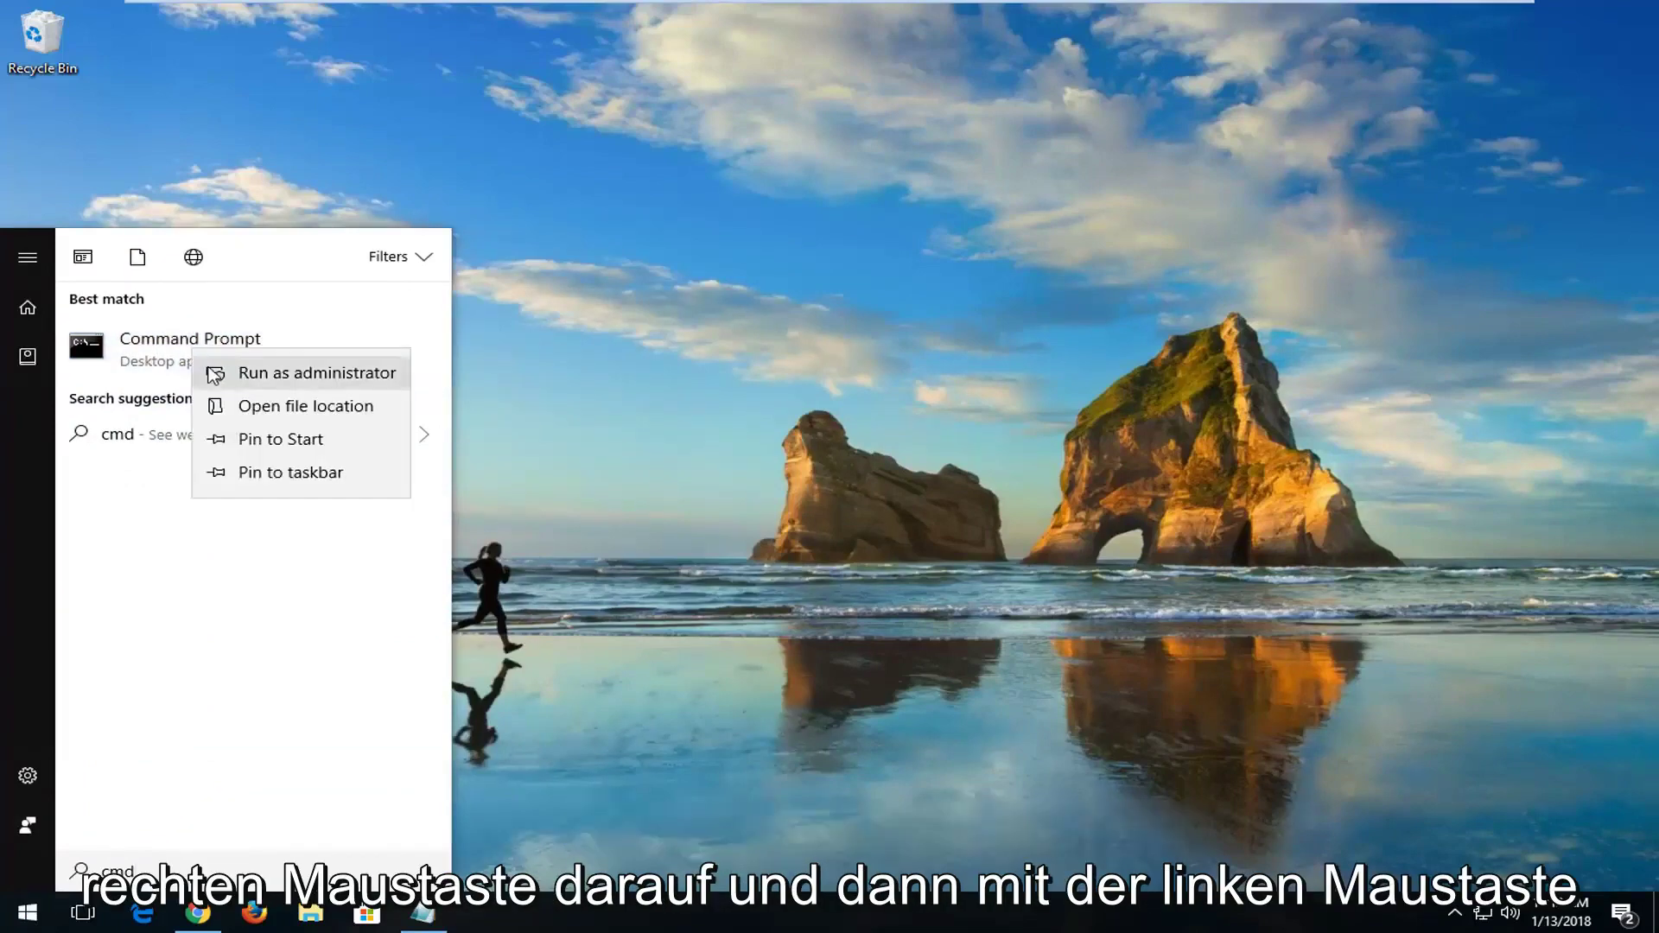
pyautogui.click(251, 378)
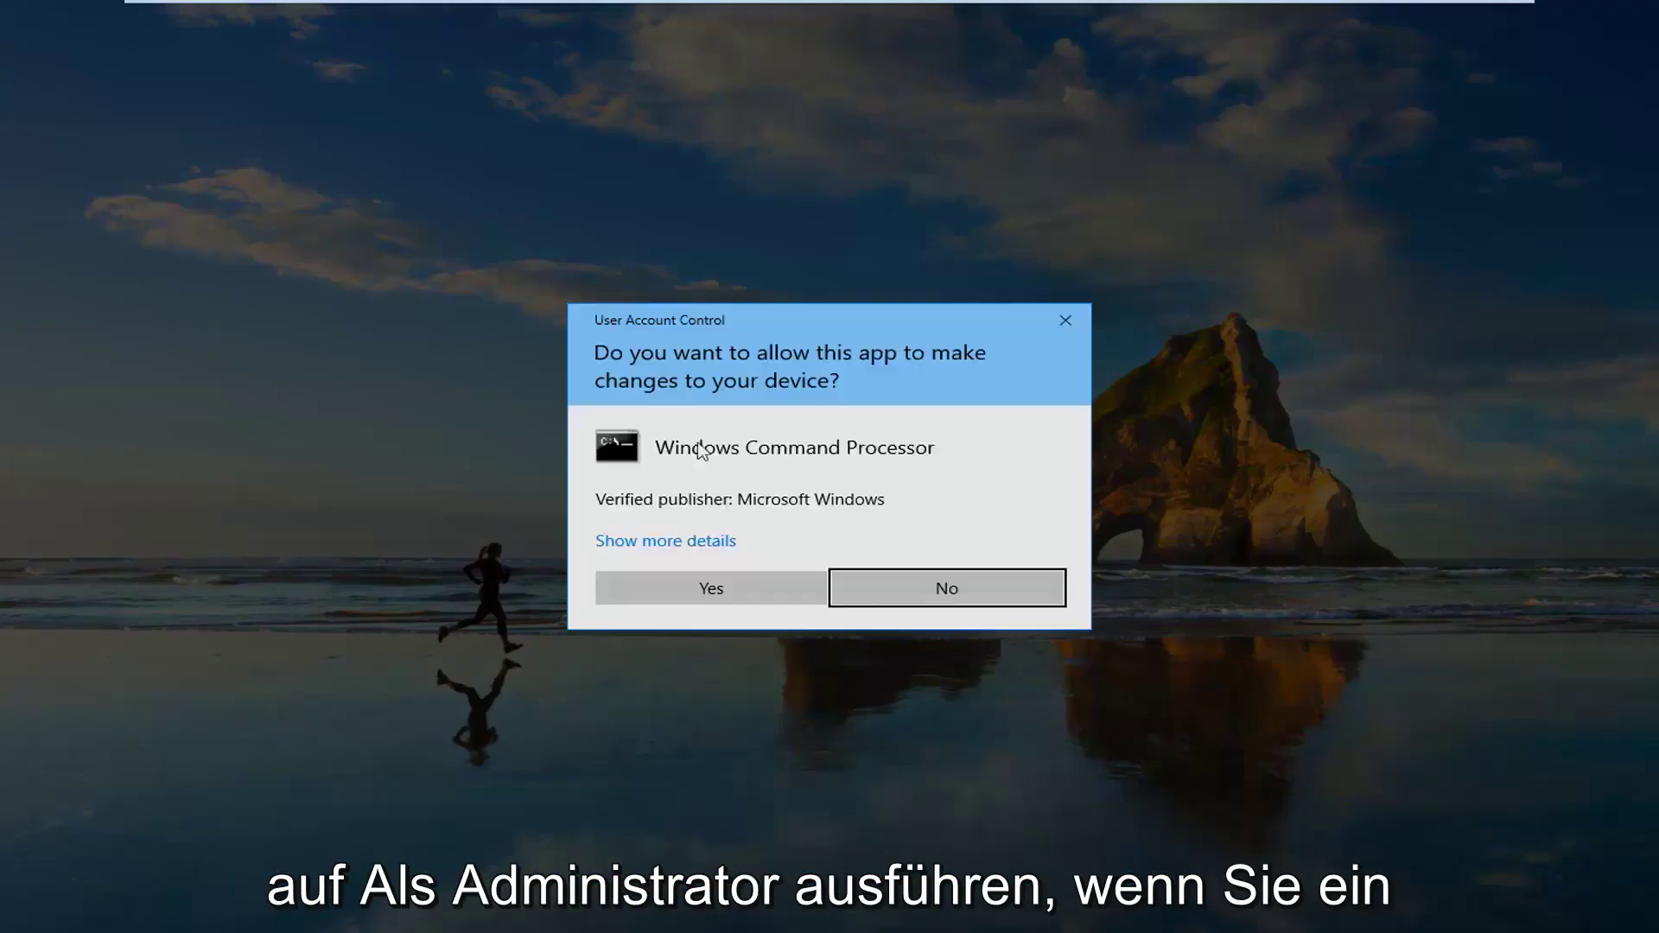
pyautogui.click(691, 601)
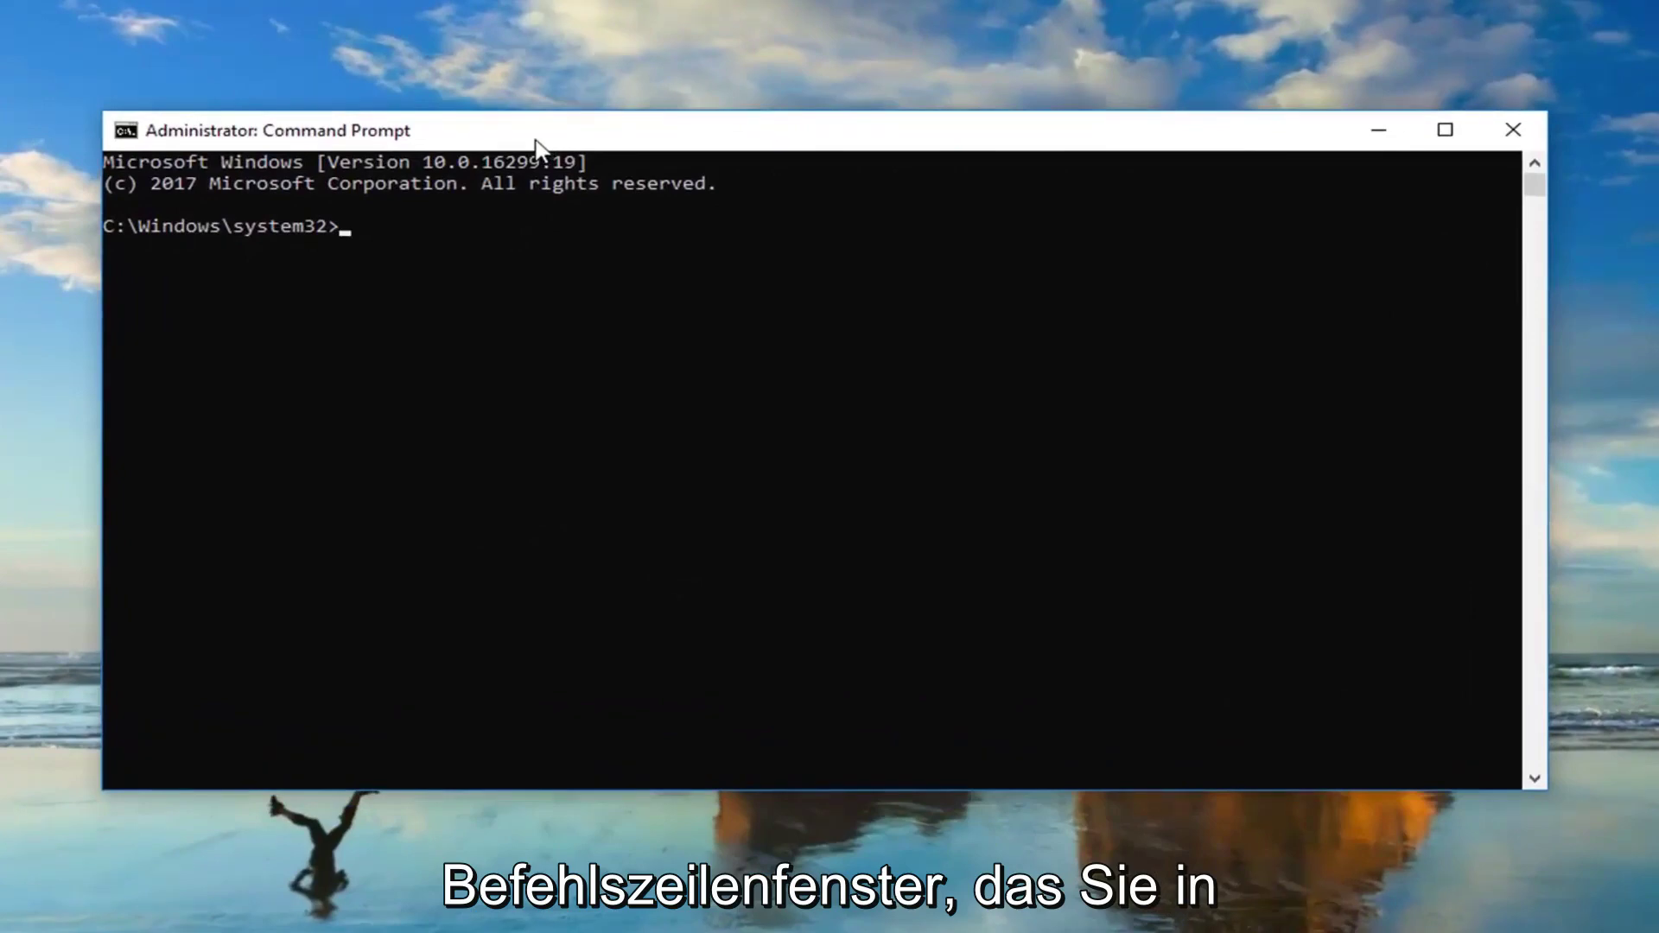
pyautogui.write('sfc')
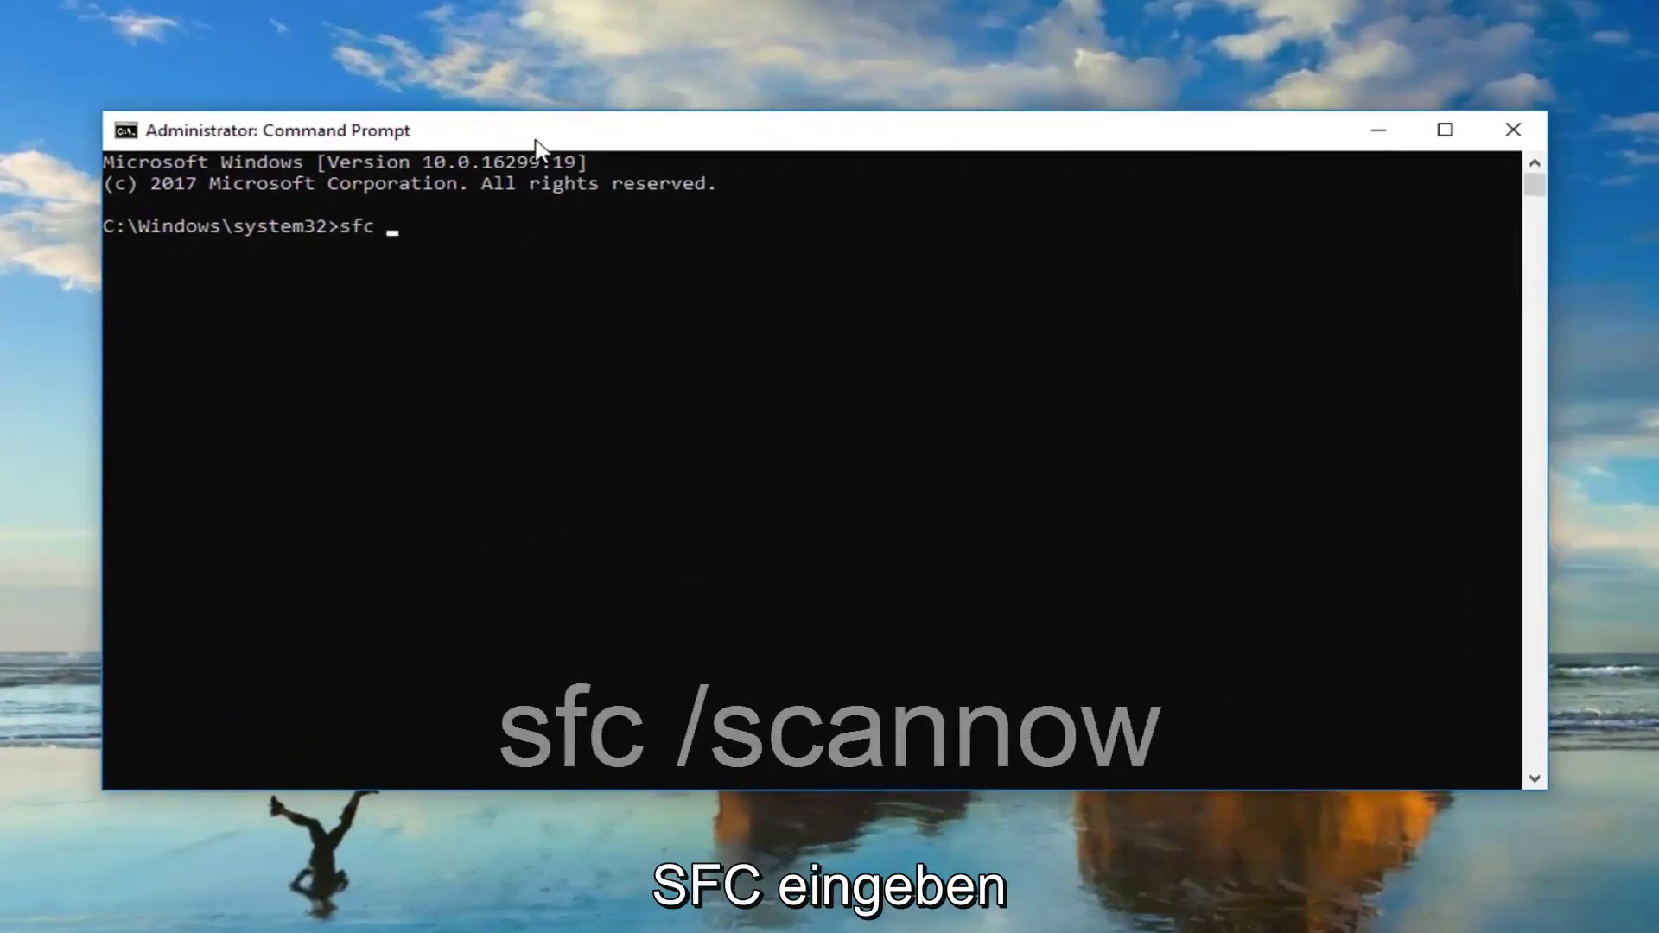
pyautogui.write(' /sc')
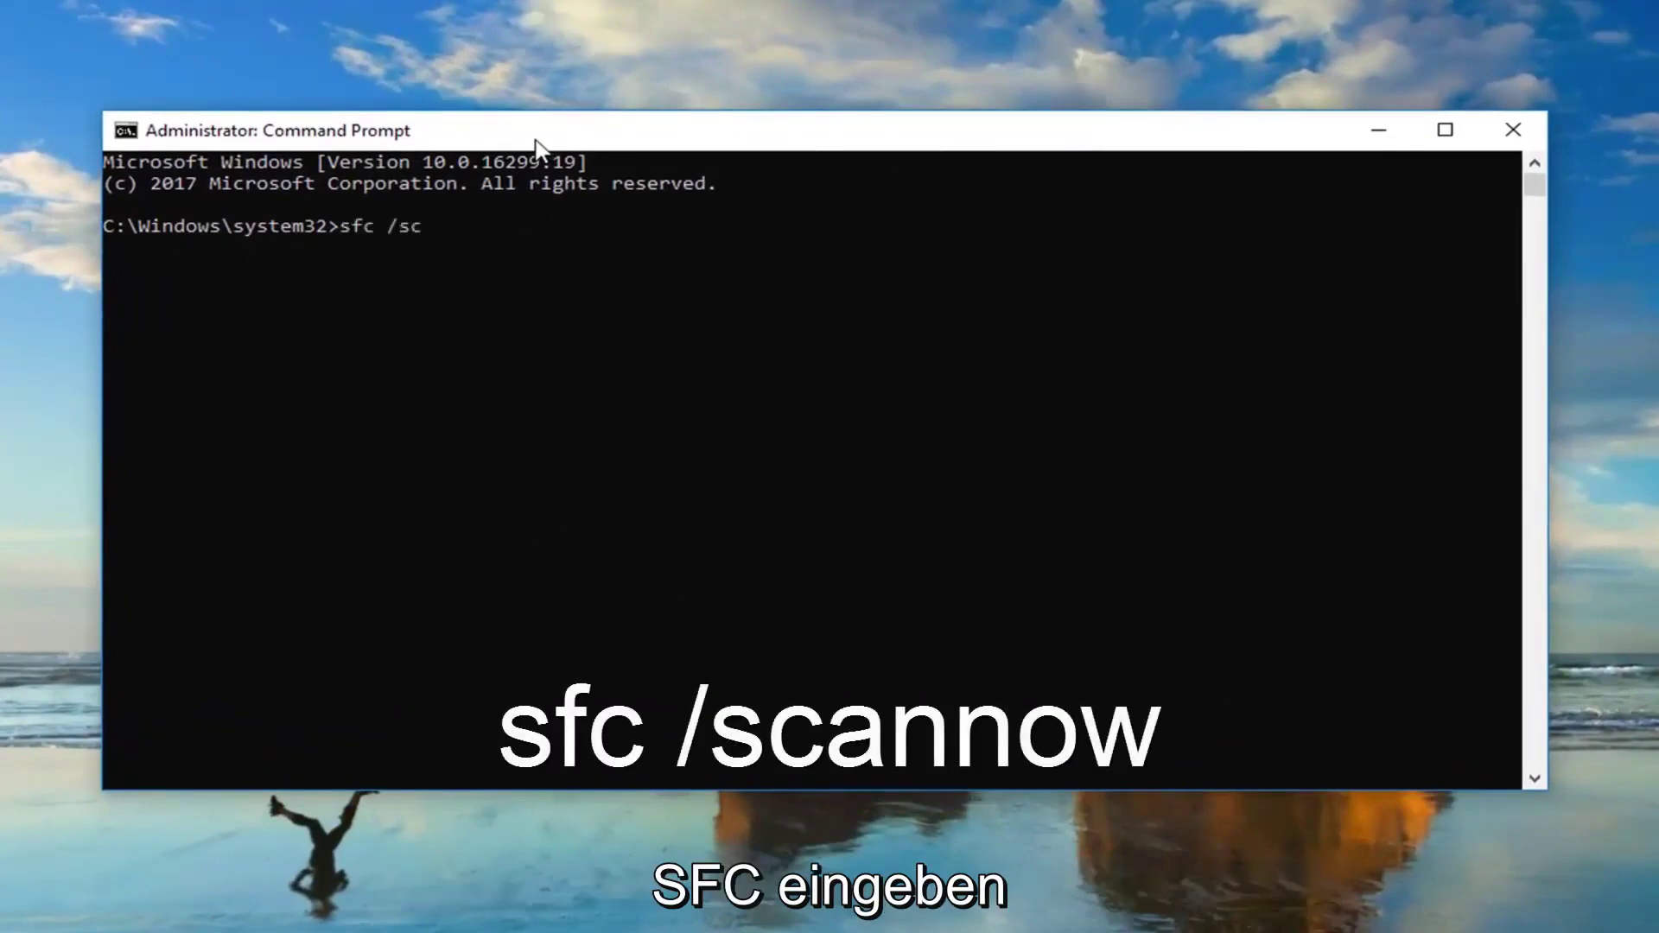
pyautogui.write('annow')
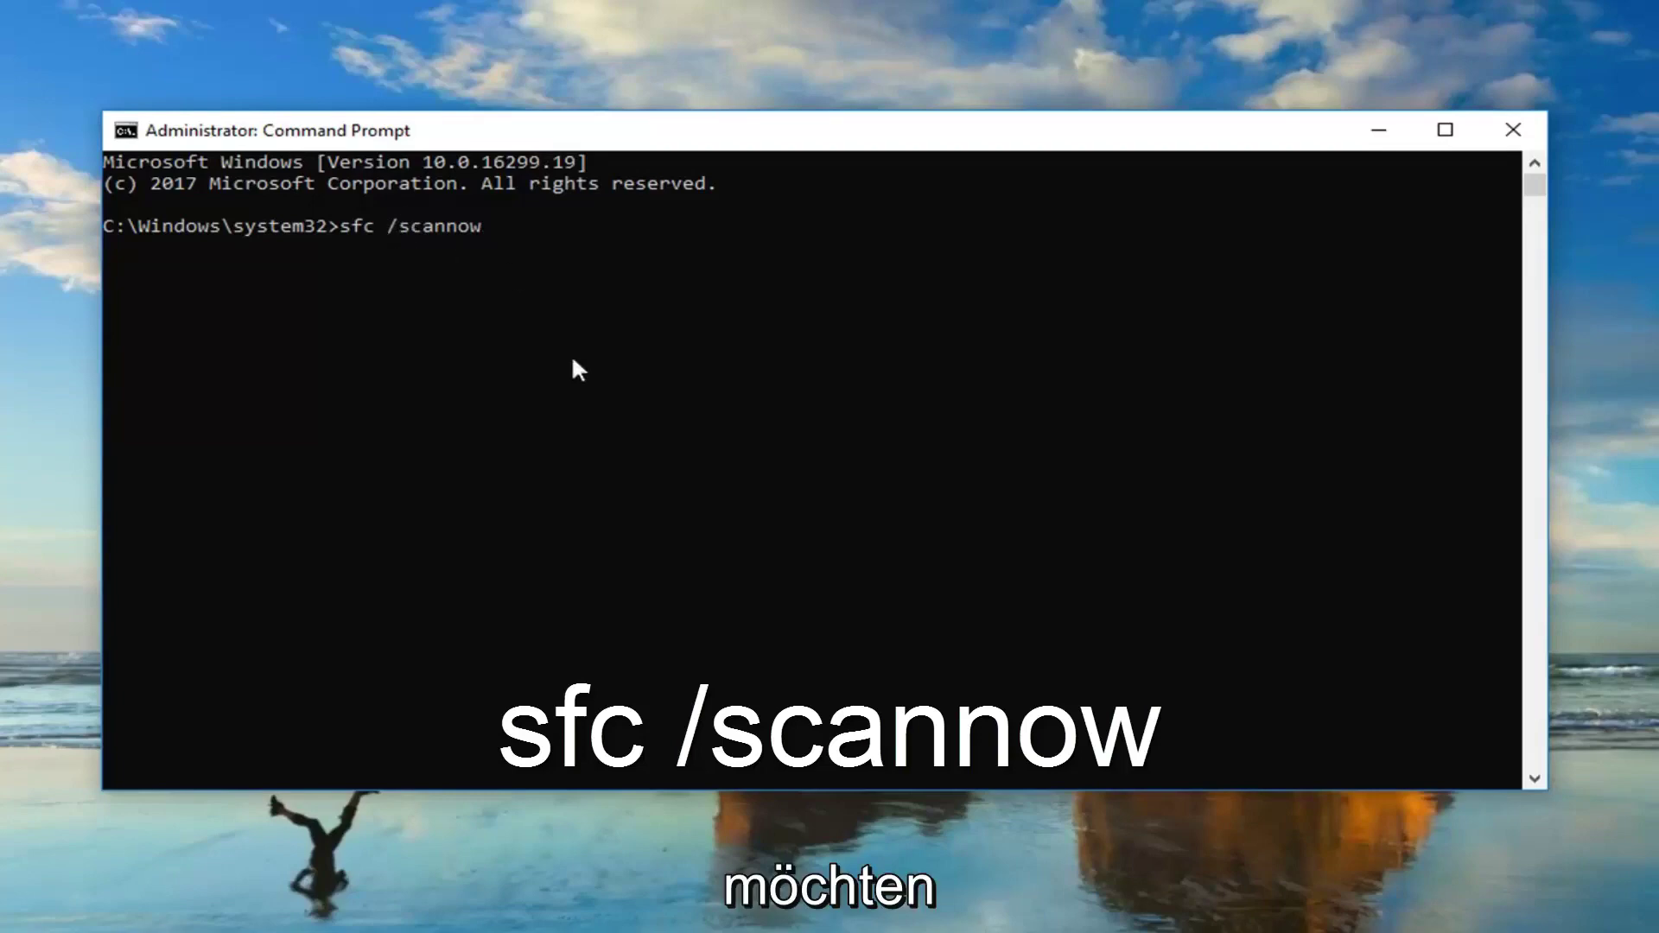
pyautogui.press('Return')
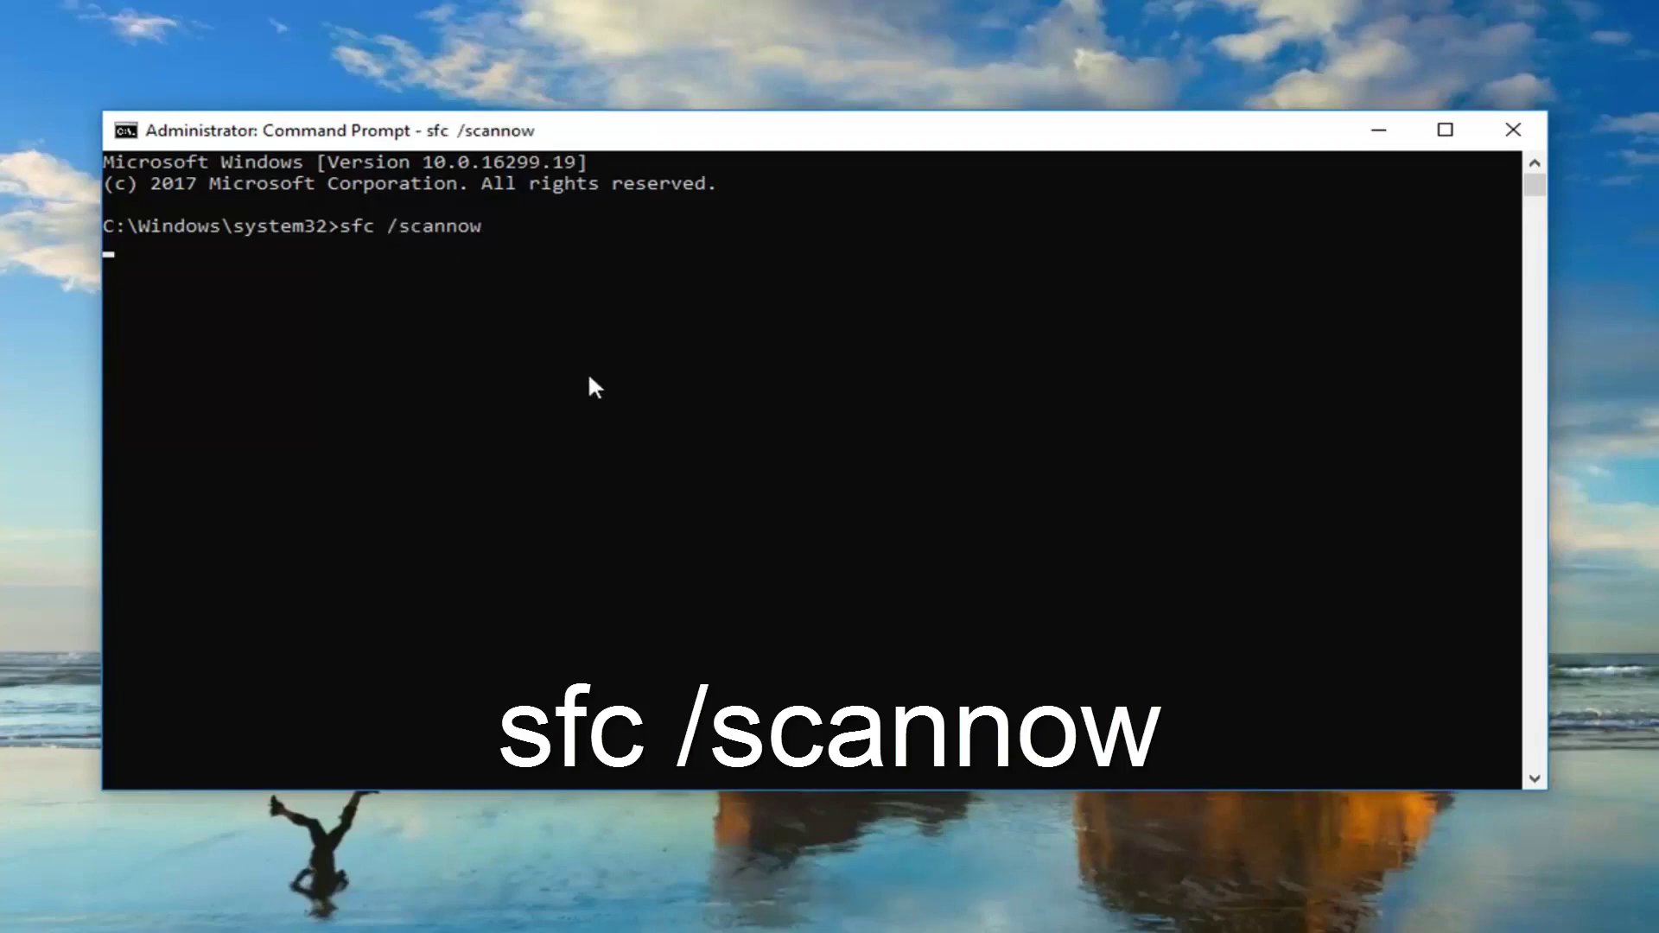